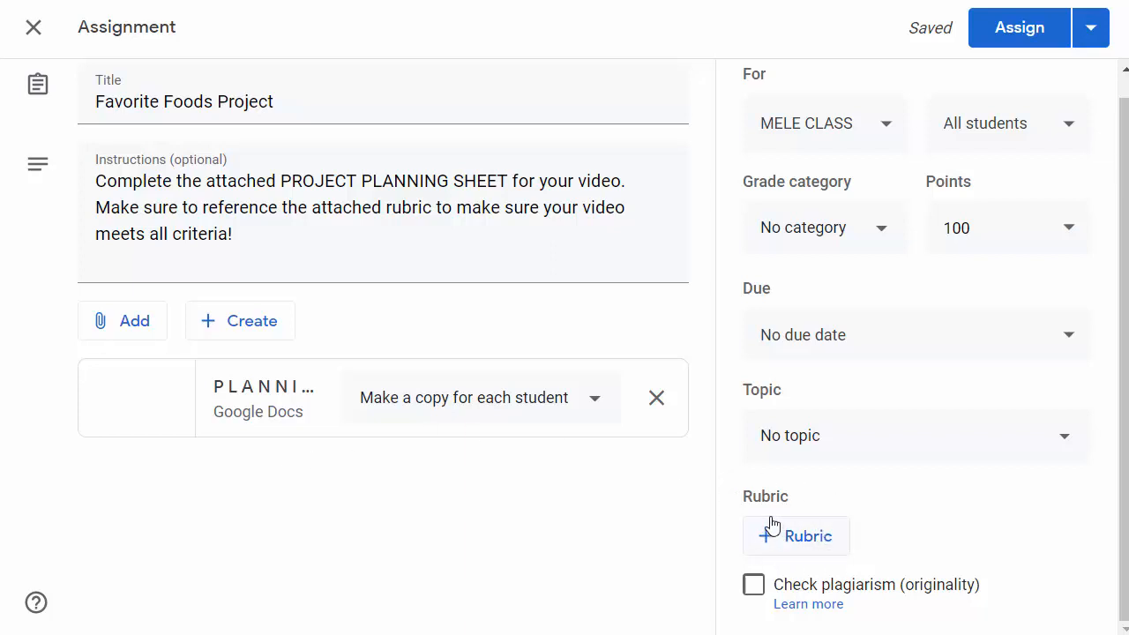
Create a new rubric for the assignment and title its first criterion "Breakfast Food".
left_click(772, 541)
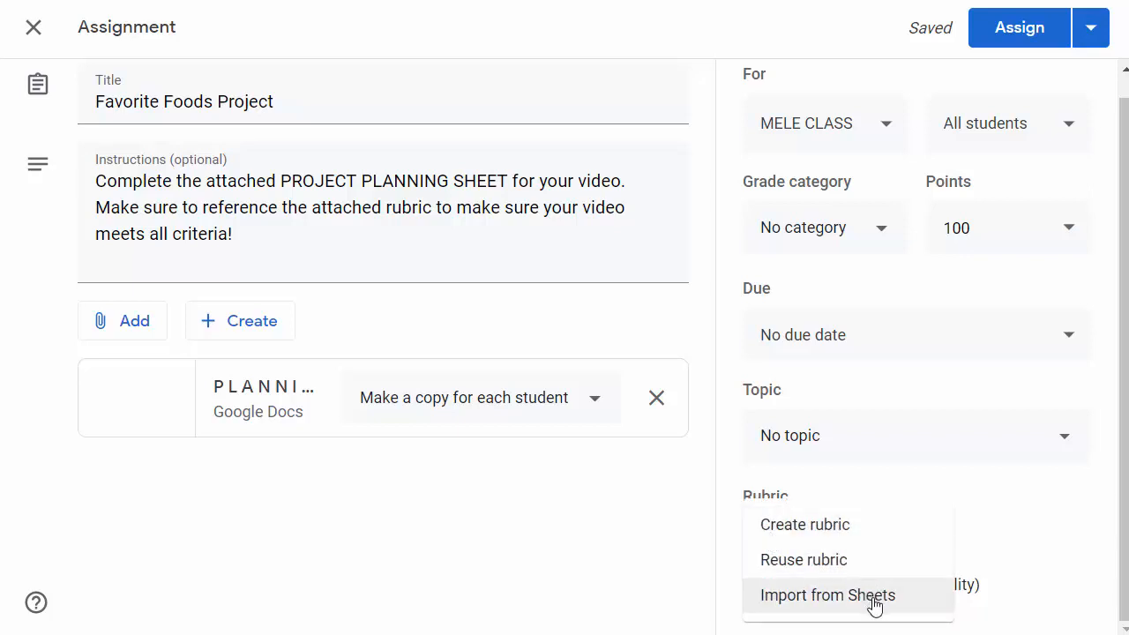
left_click(885, 525)
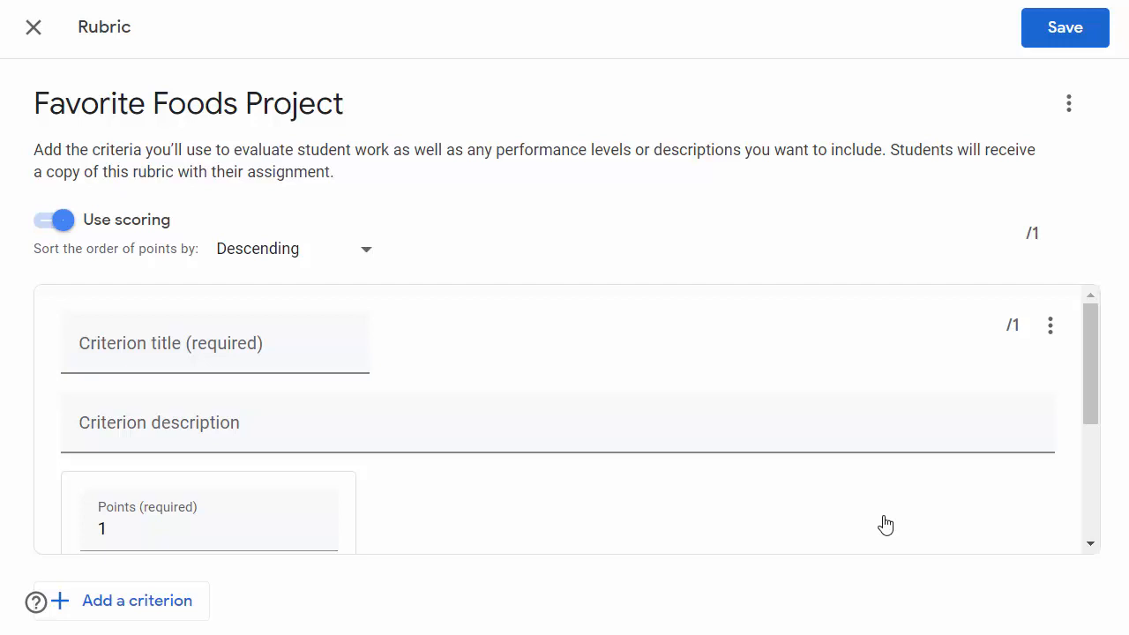
left_click(245, 351)
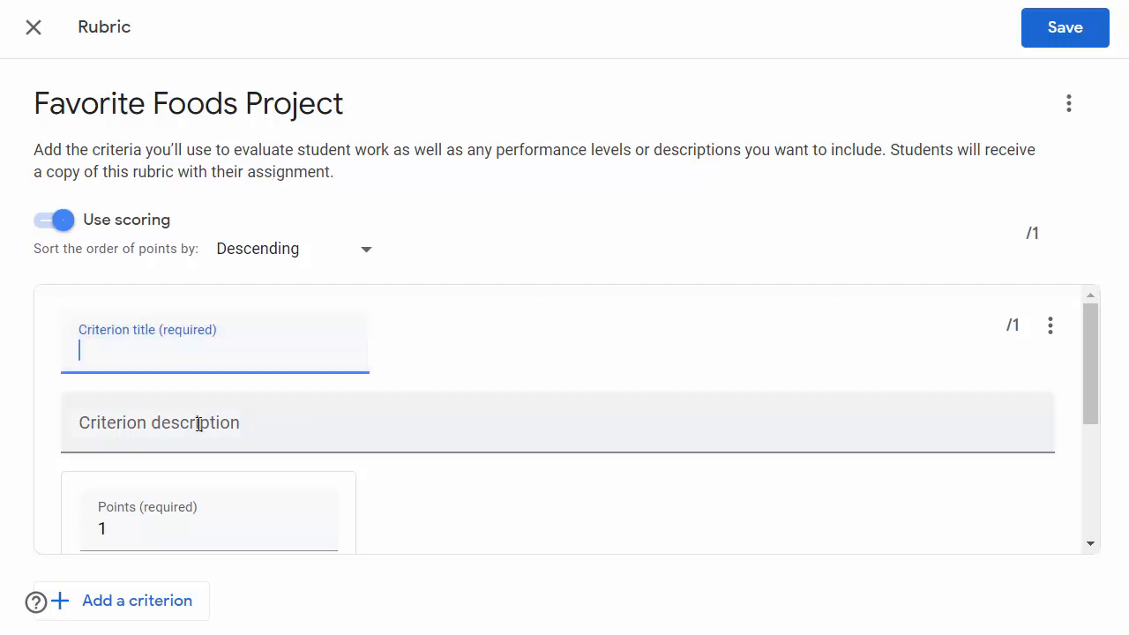
scroll(199, 424, "down", 1)
scroll(198, 424, "down", 1)
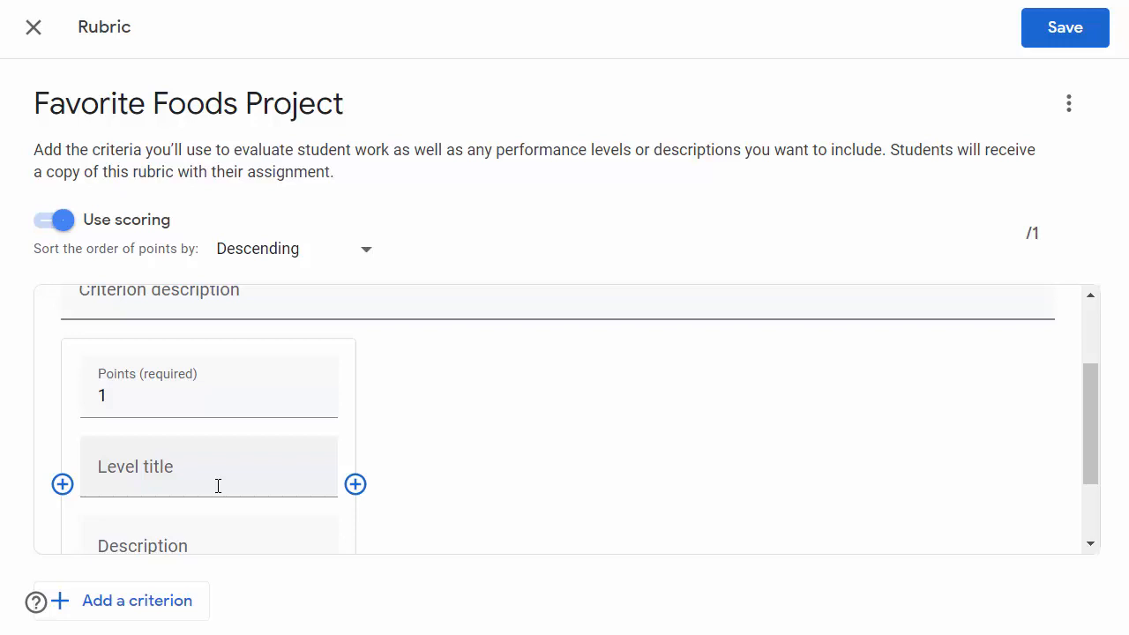
scroll(218, 486, "up", 2)
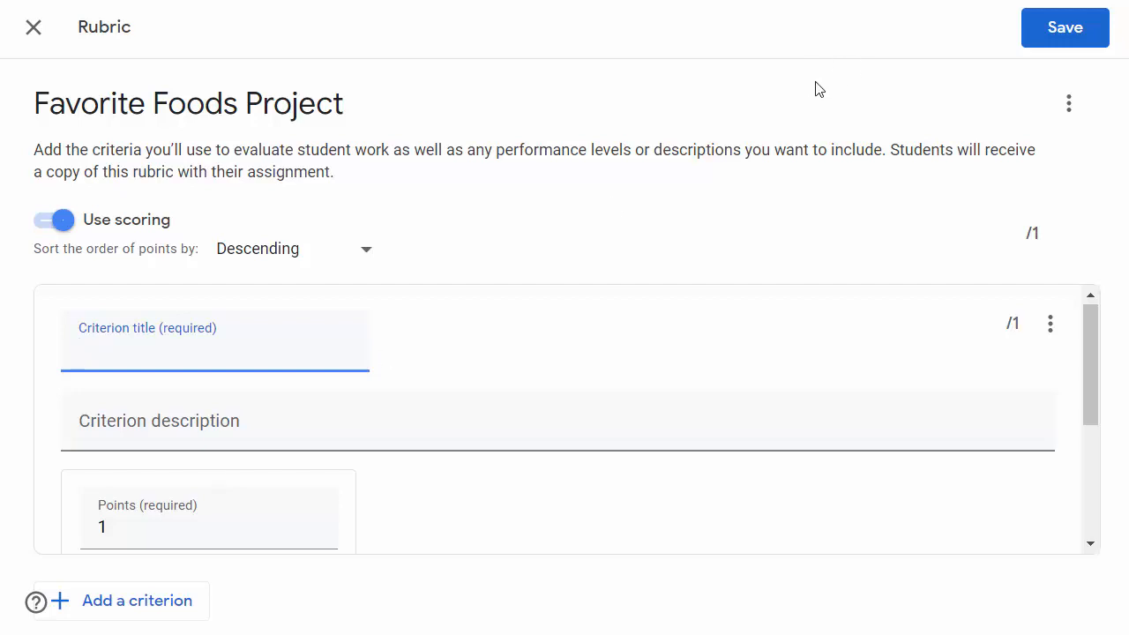
type("reakfast Food")
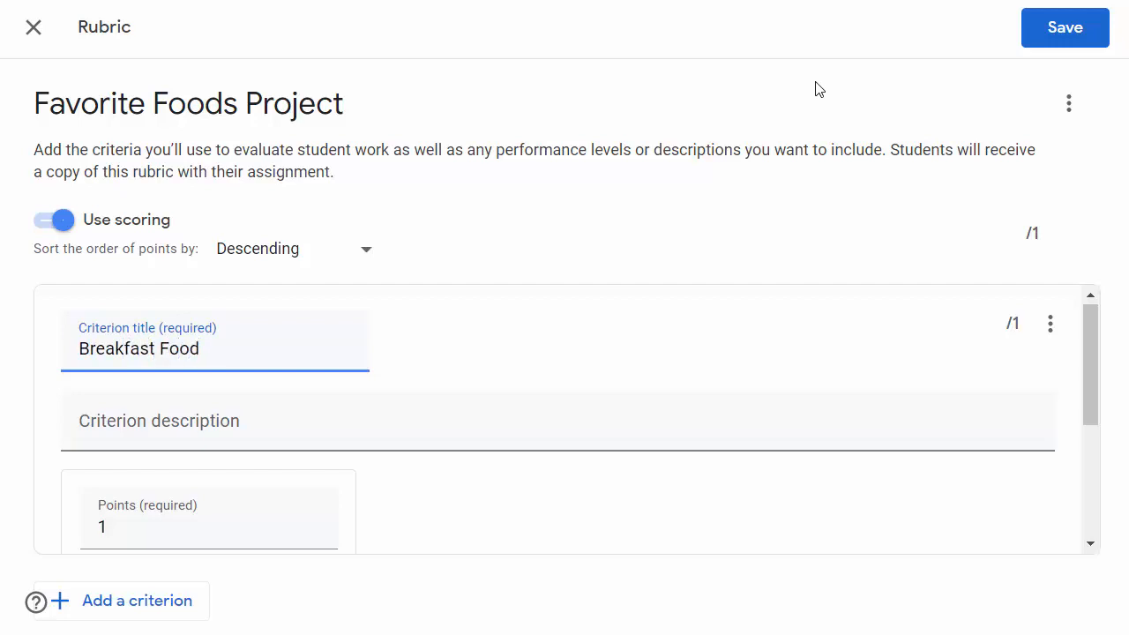
Describe the Breakfast Food criterion as "Does your poster have a breakfast food with the Spanish word attached?", correcting the capitalization of "Spanish".
key("Tab")
left_click(132, 432)
type("D")
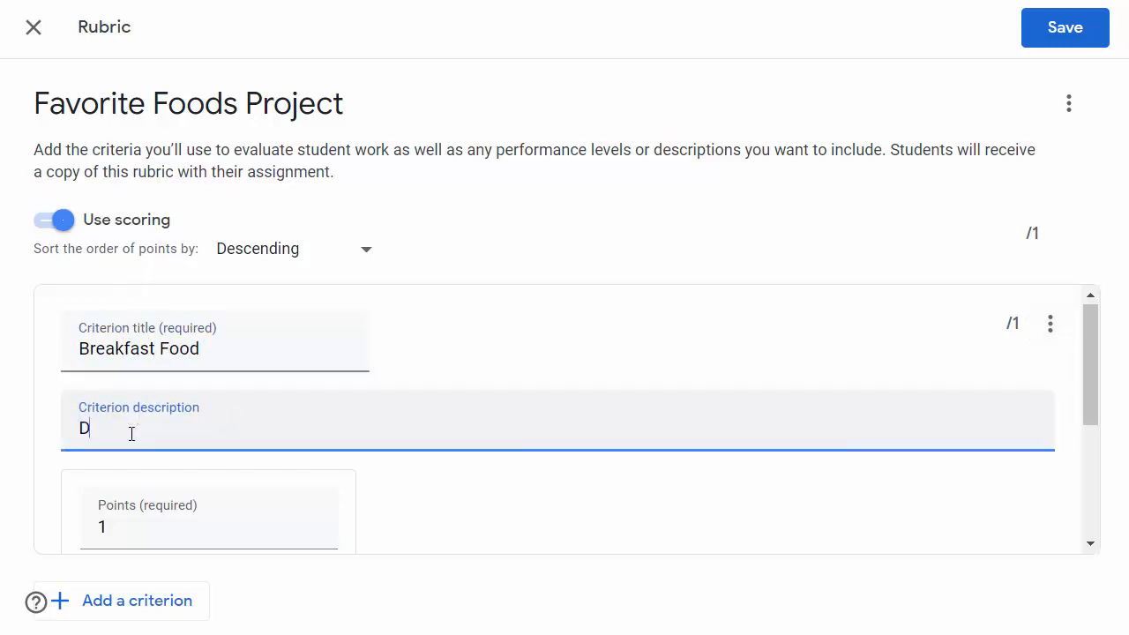
type("oes your poster hav")
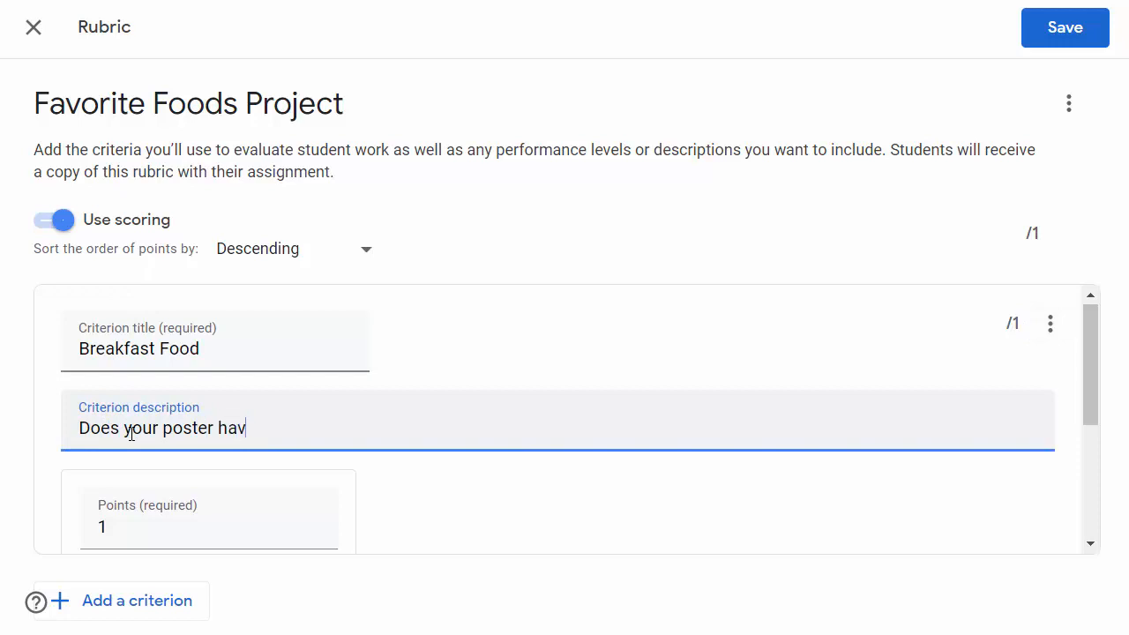
type("e a breakfas")
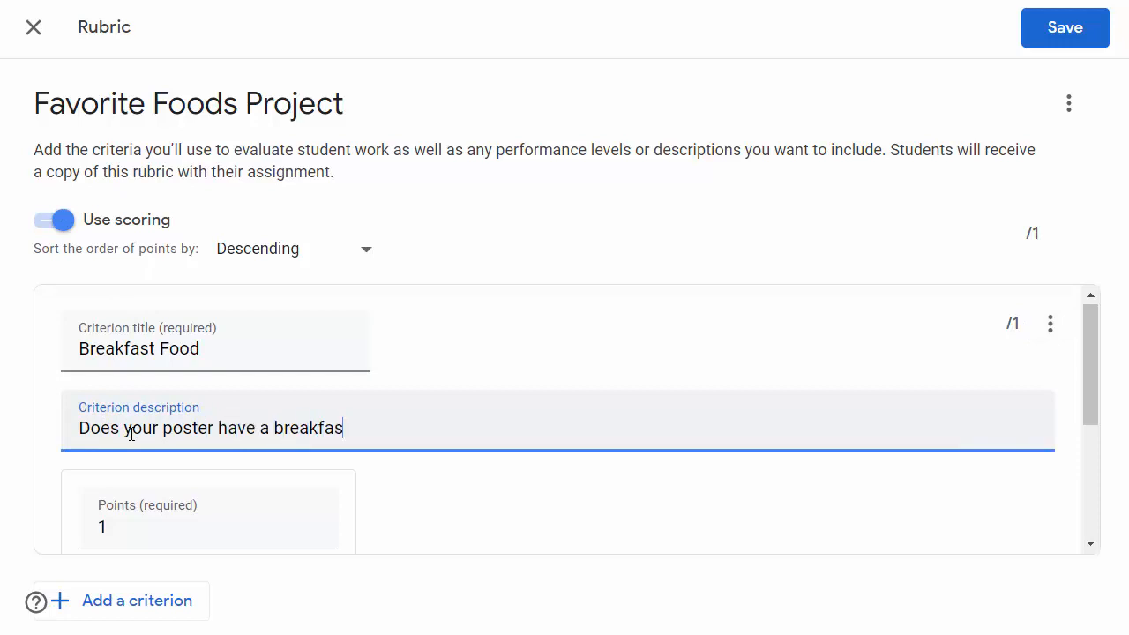
type("t food with the")
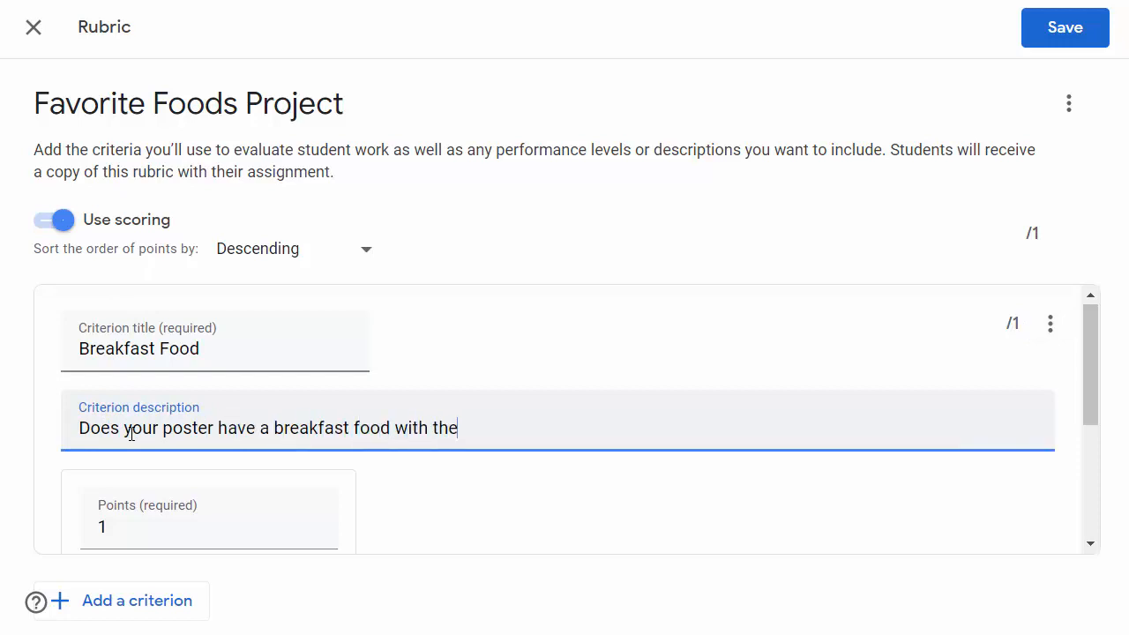
type(" spanish ")
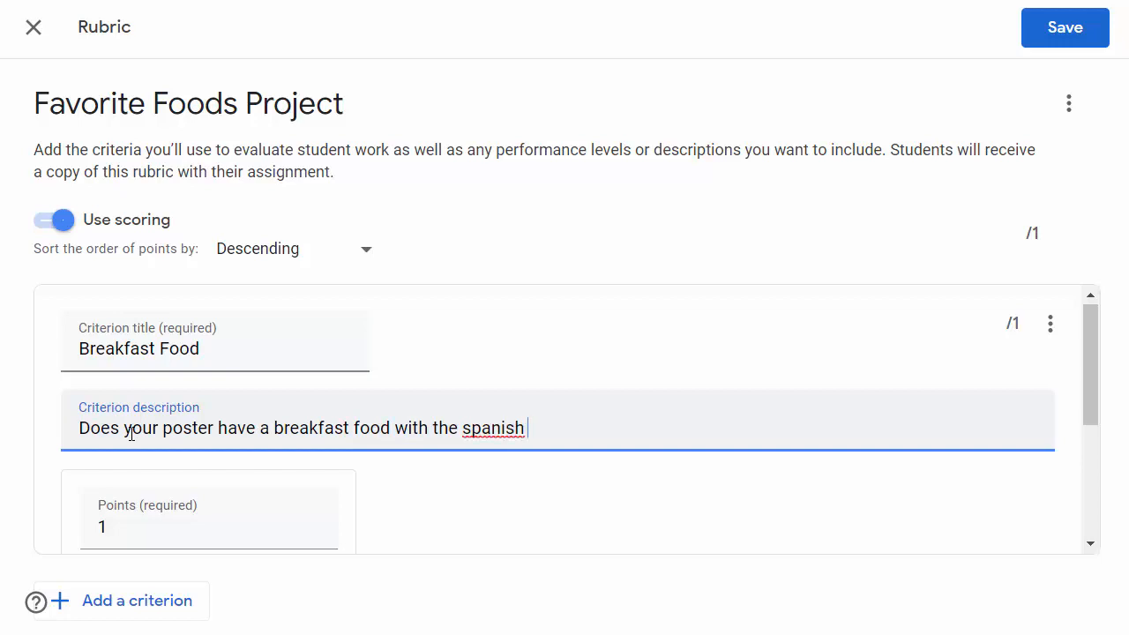
type("word attached?")
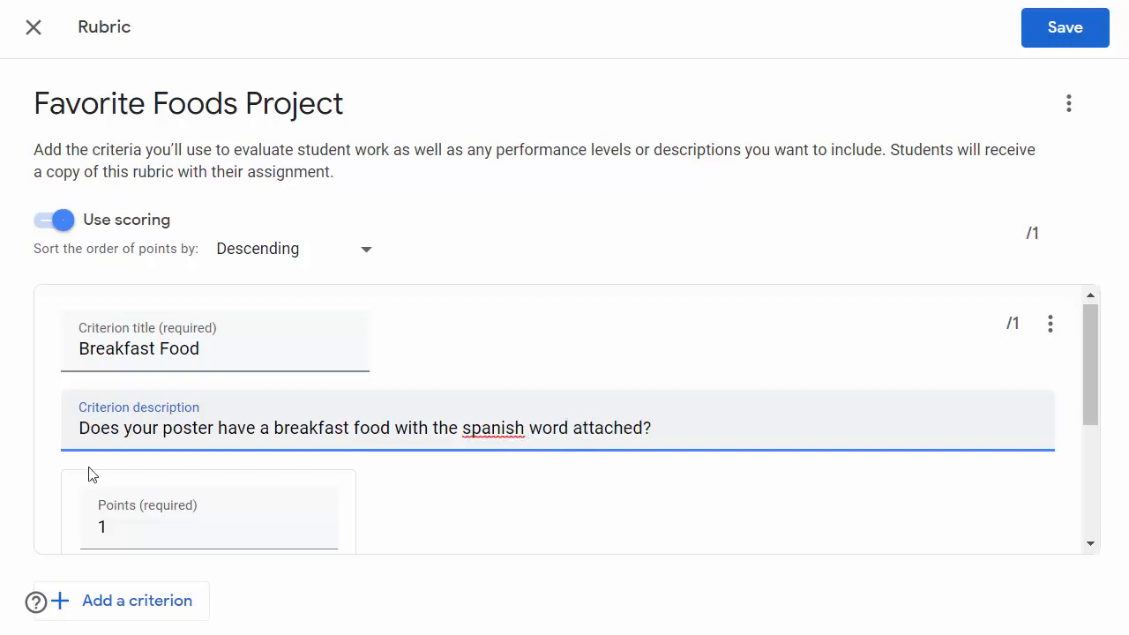
right_click(475, 428)
left_click(577, 134)
Title the Breakfast Food criterion's 1-point level "Yes!" and add a second level worth 0 points titled "No".
scroll(316, 403, "down", 1)
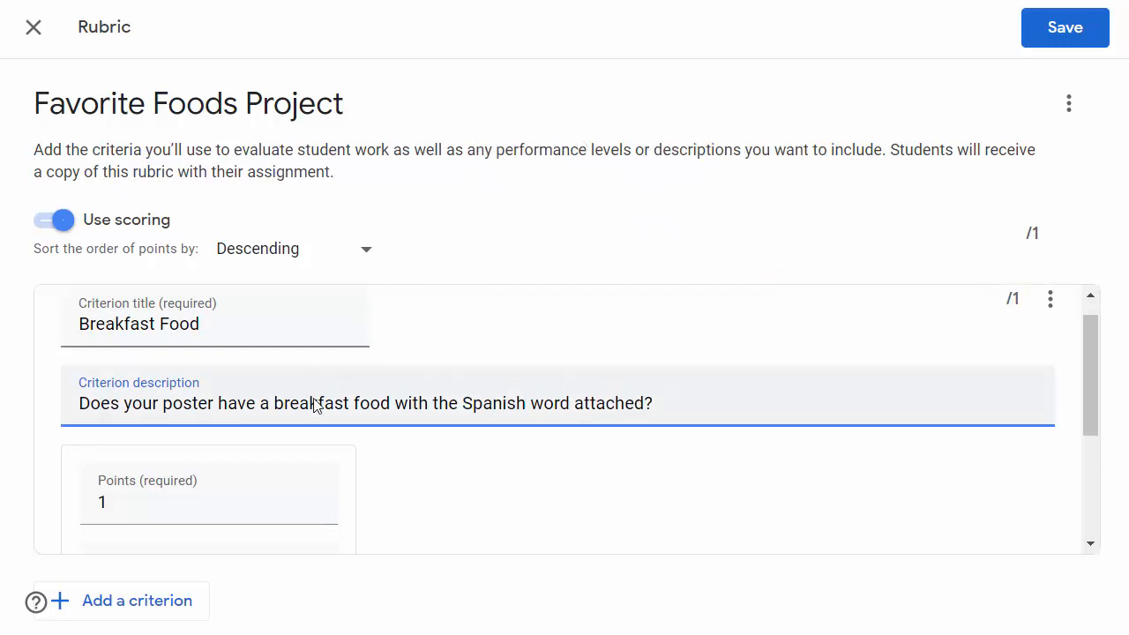
scroll(314, 403, "down", 2)
left_click(128, 474)
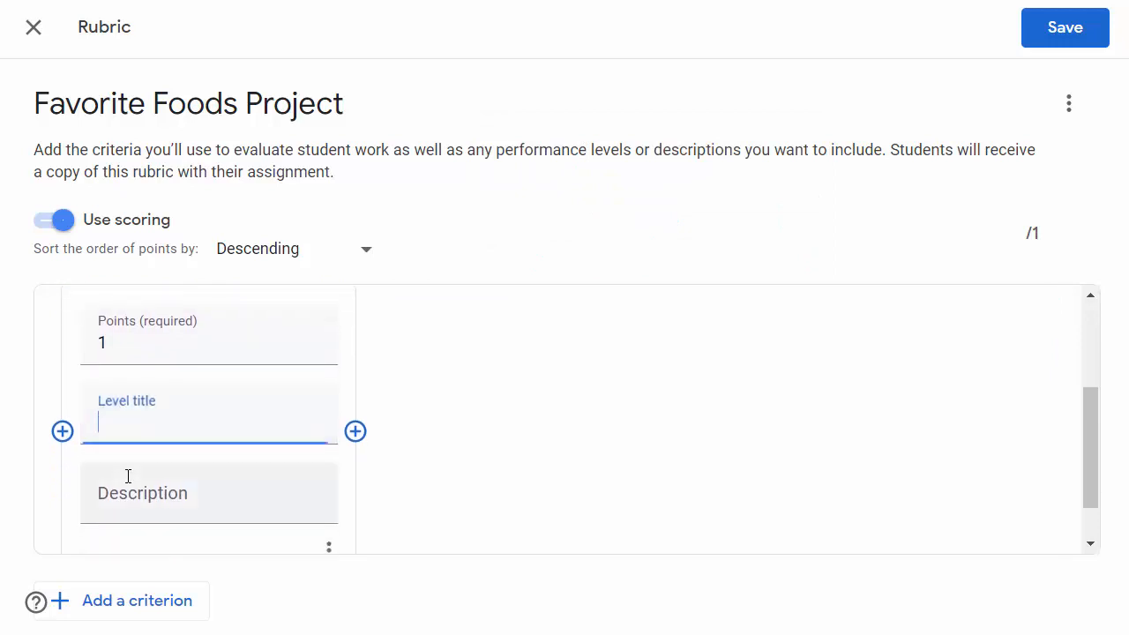
type("Yes!")
left_click(355, 431)
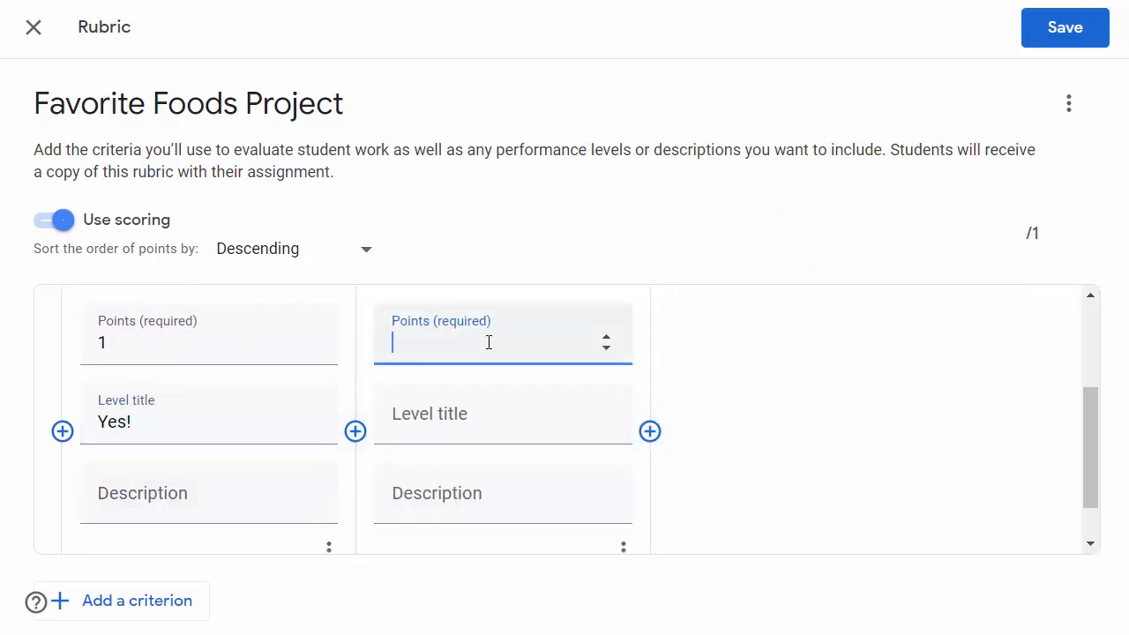
left_click(418, 441)
type("No")
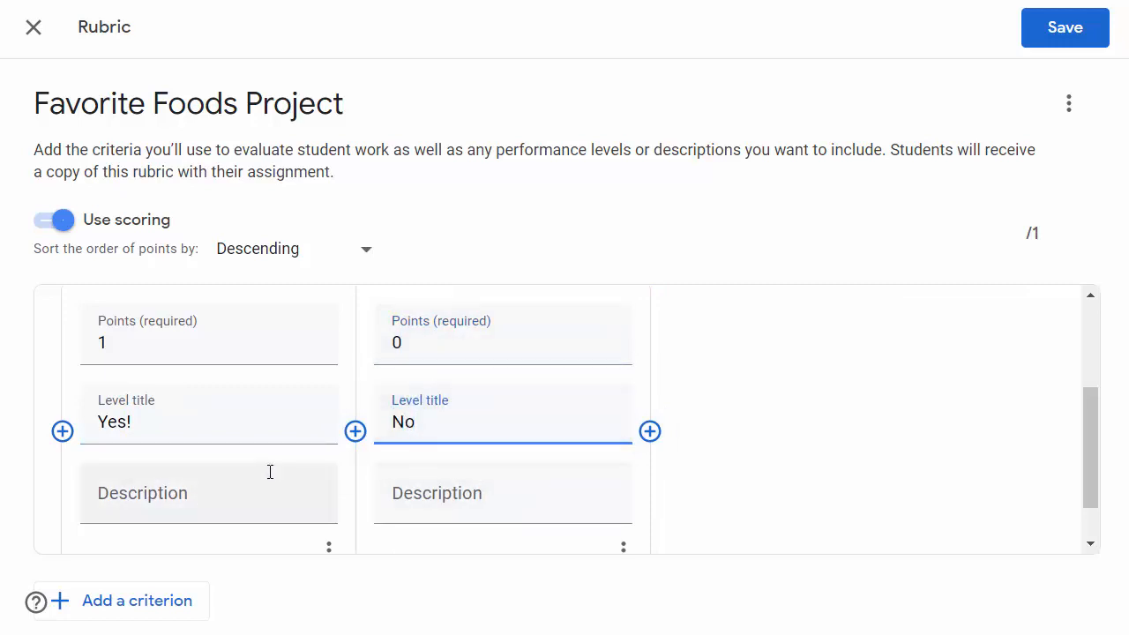
Add a new blank criterion to the rubric after the Breakfast Food criterion.
scroll(270, 472, "up", 1)
scroll(270, 472, "down", 1)
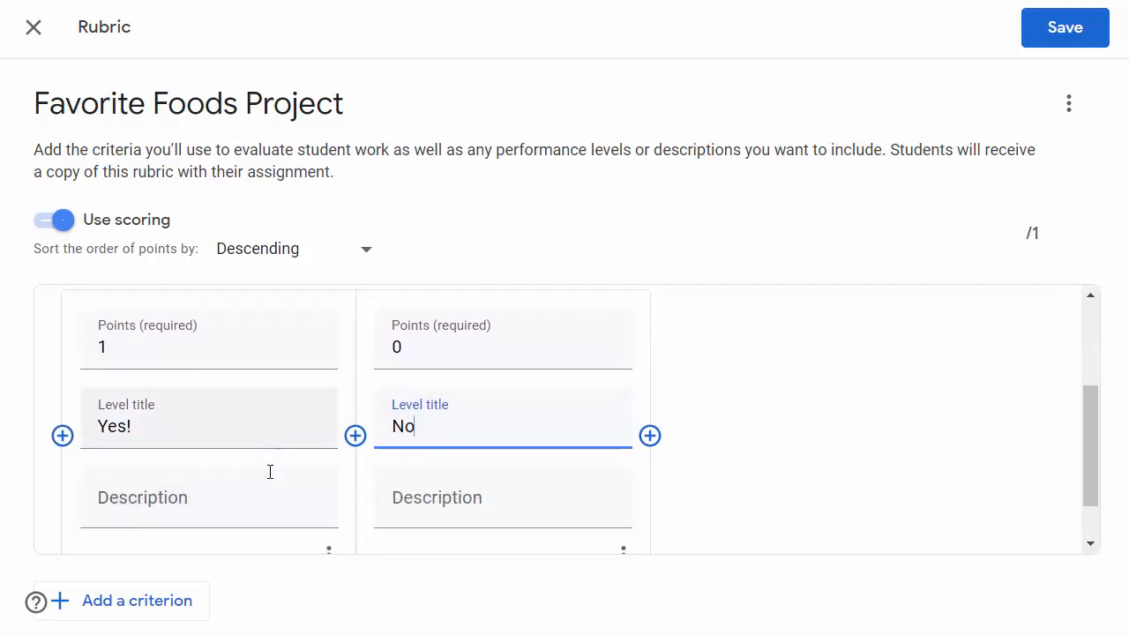
scroll(270, 472, "up", 2)
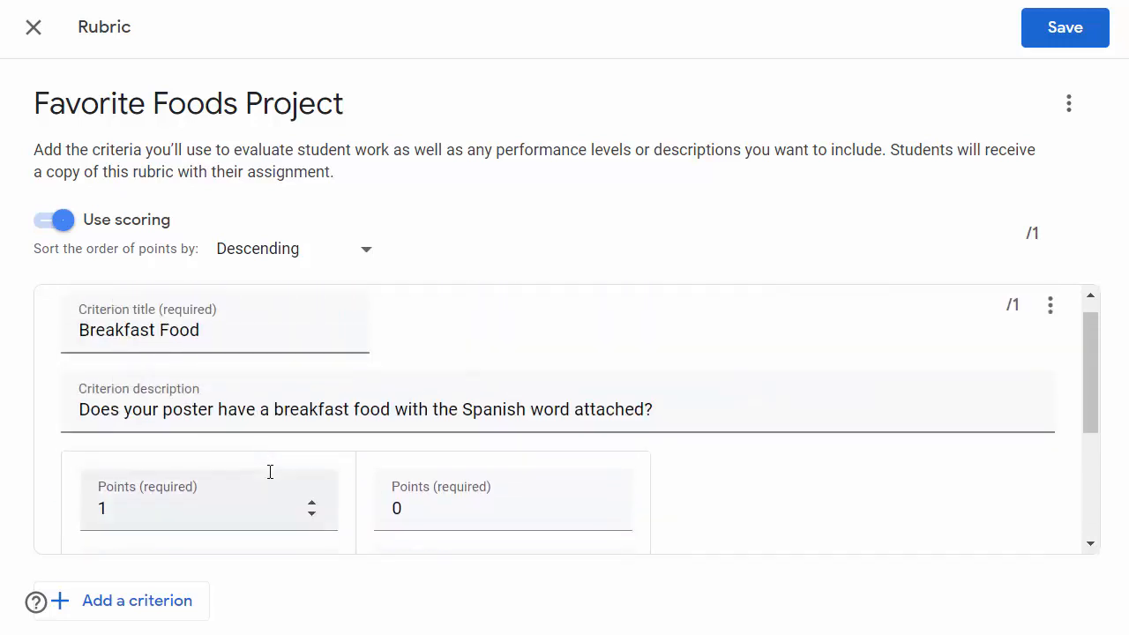
left_click(132, 608)
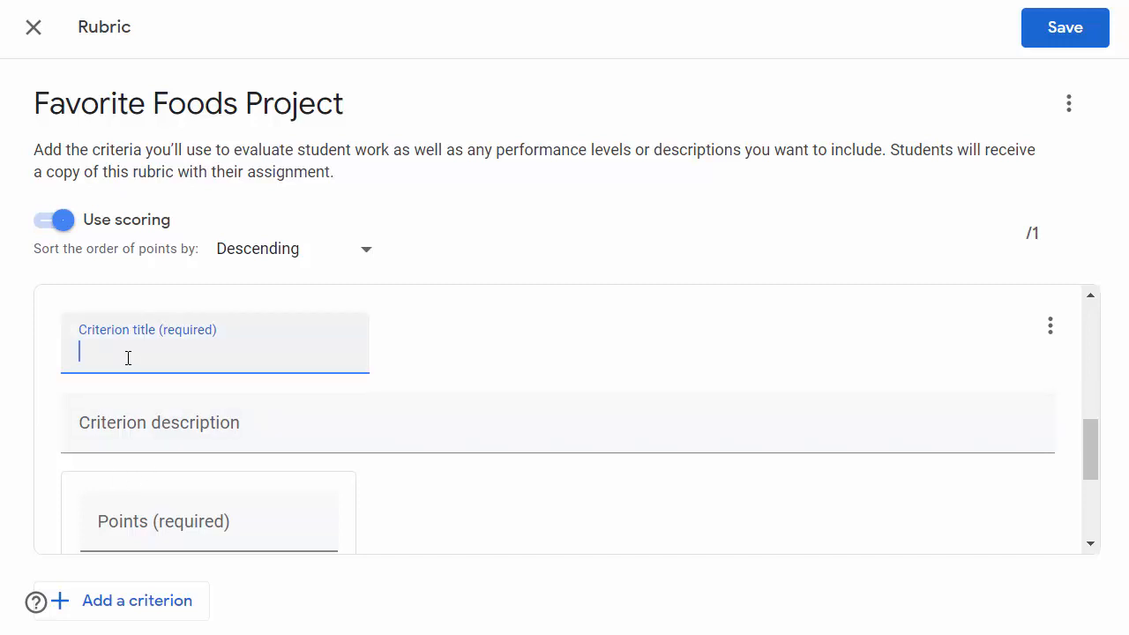
Duplicate the Breakfast Food criterion with its description and levels.
scroll(148, 501, "down", 1)
scroll(148, 500, "up", 1)
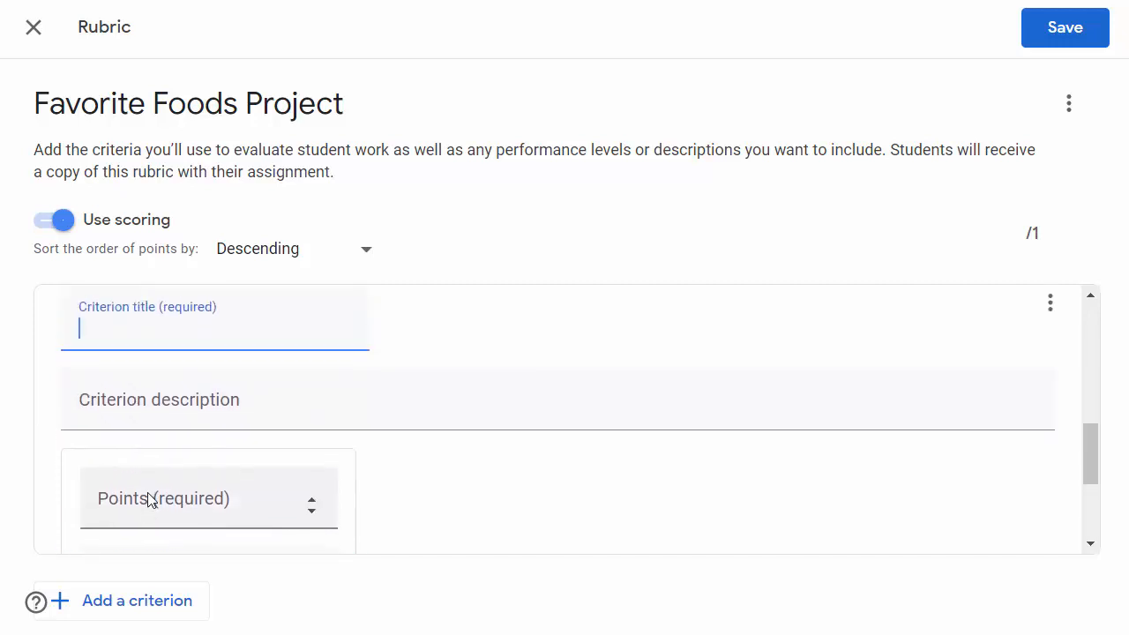
scroll(149, 500, "up", 1)
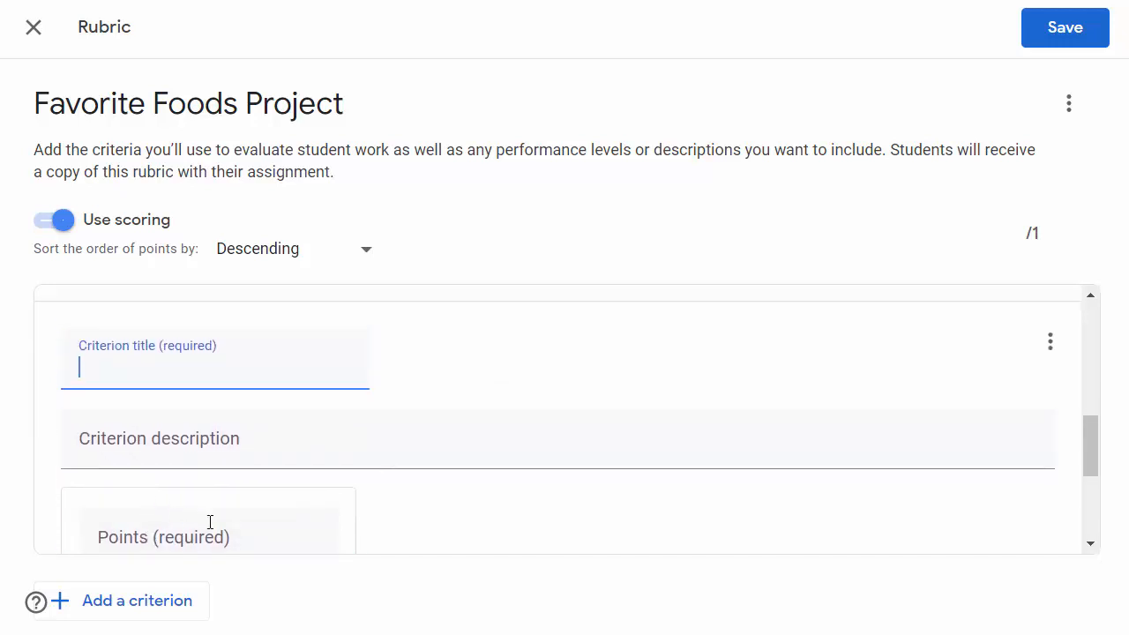
scroll(212, 522, "up", 5)
scroll(296, 441, "up", 1)
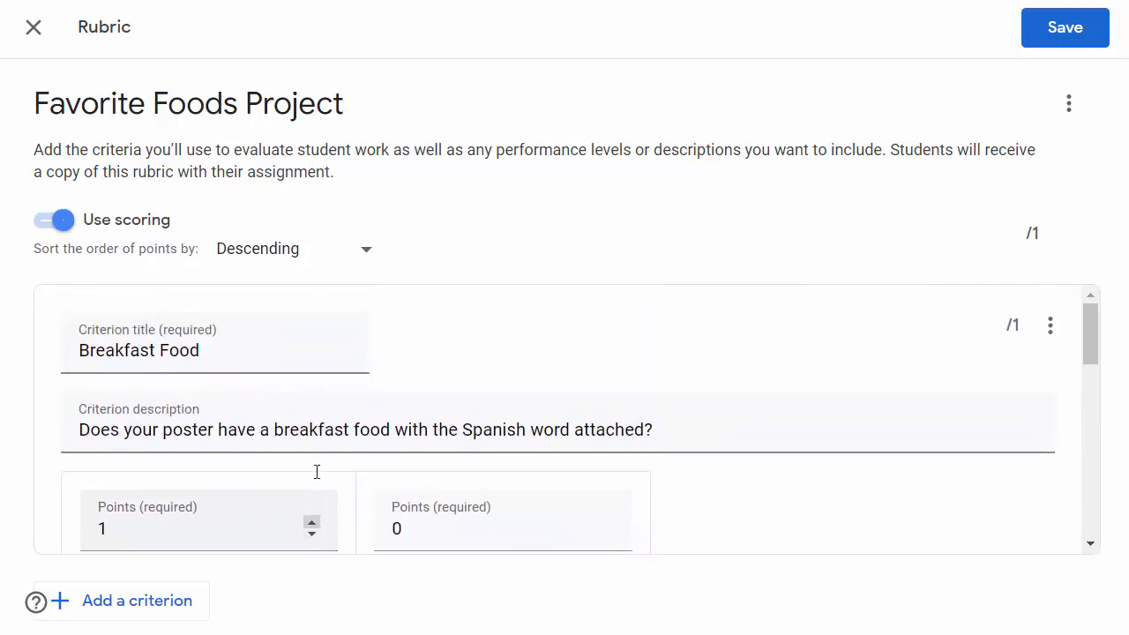
left_click(1050, 330)
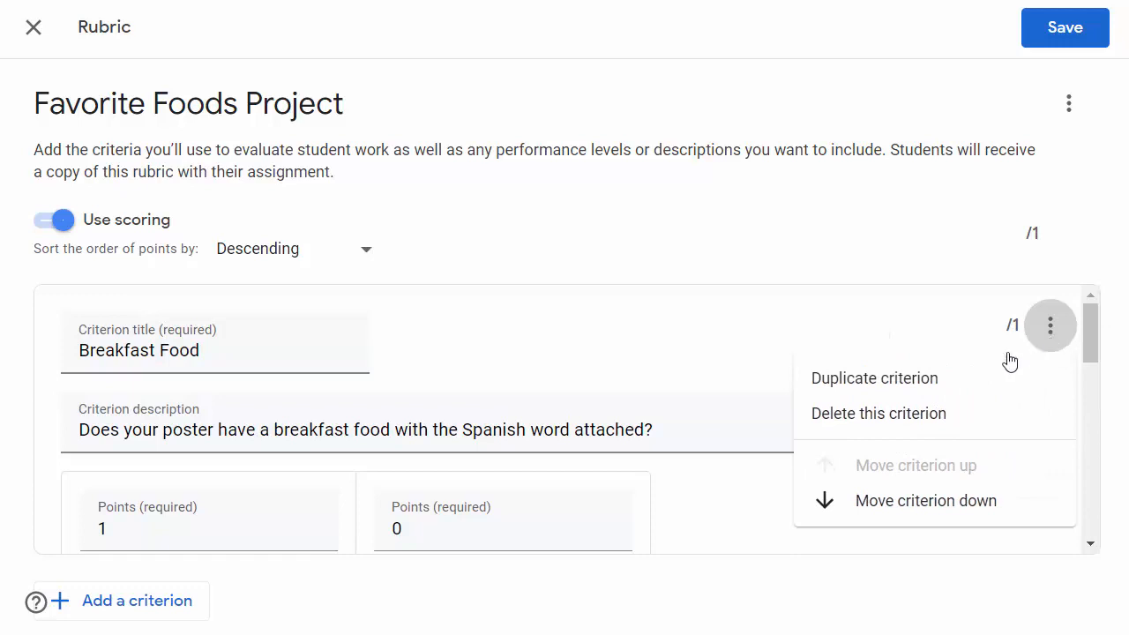
left_click(937, 388)
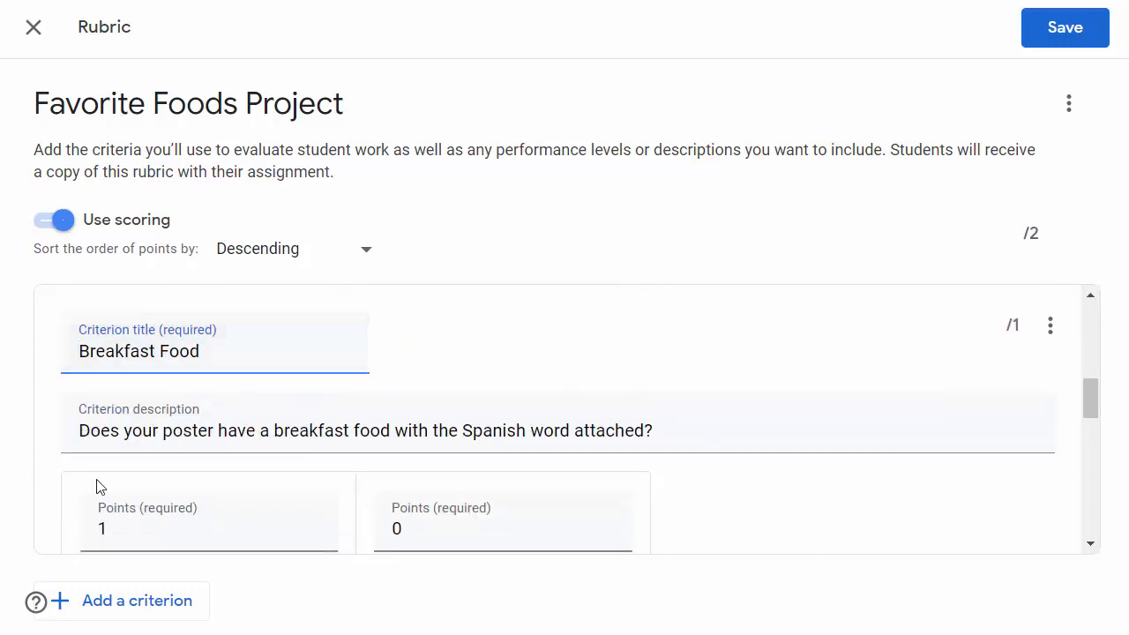
Retitle the duplicated criterion "Lunch Food" and replace "breakfast" with "lunch" in its description.
double_click(126, 350)
type("Lunch")
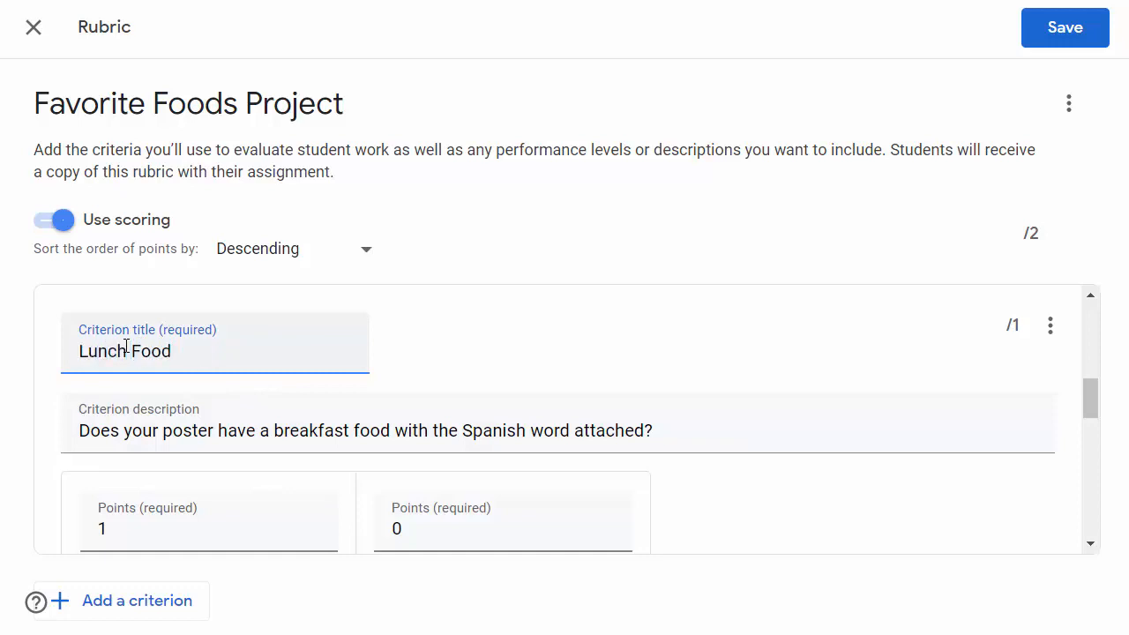
scroll(297, 471, "down", 1)
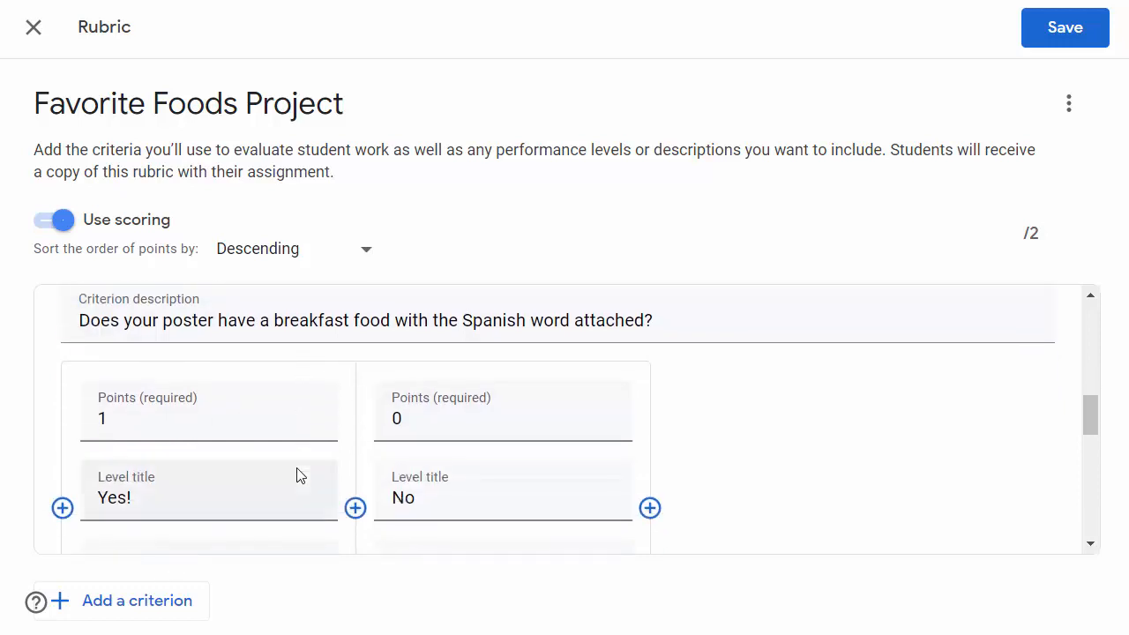
scroll(296, 474, "up", 1)
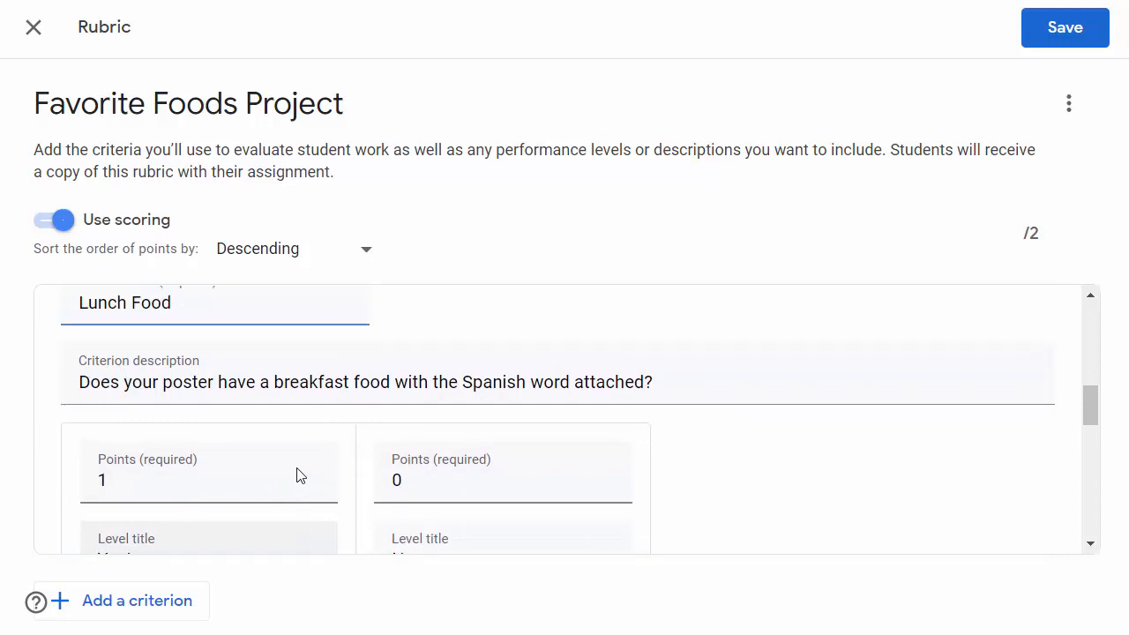
double_click(322, 379)
type("lunch")
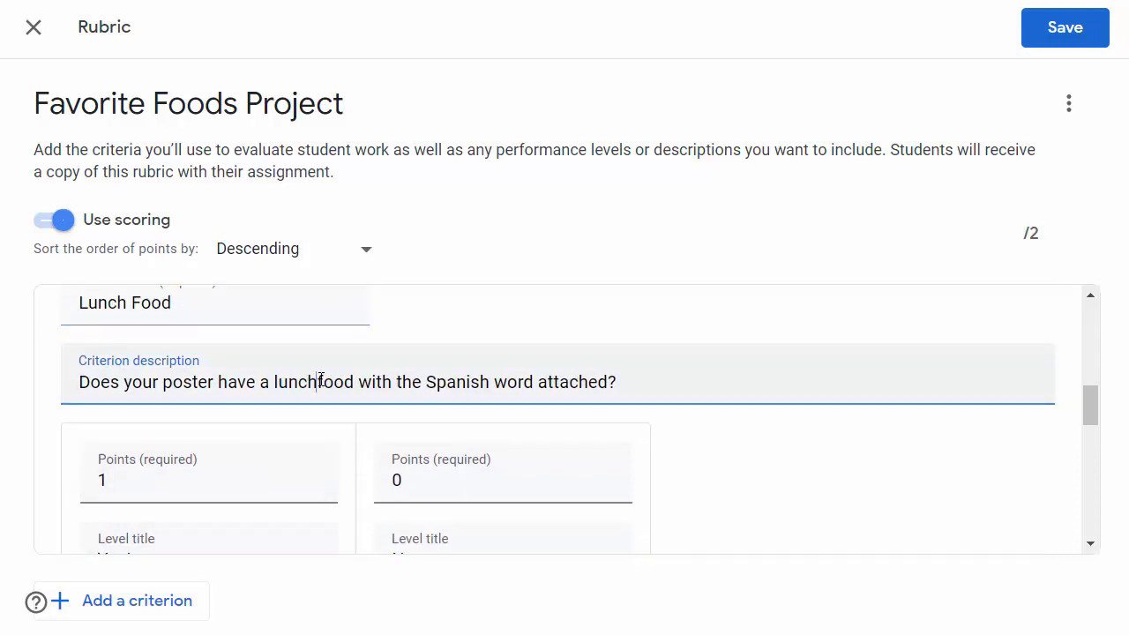
Title the blank criterion at the end of the rubric "Dinner Food".
scroll(401, 453, "down", 2)
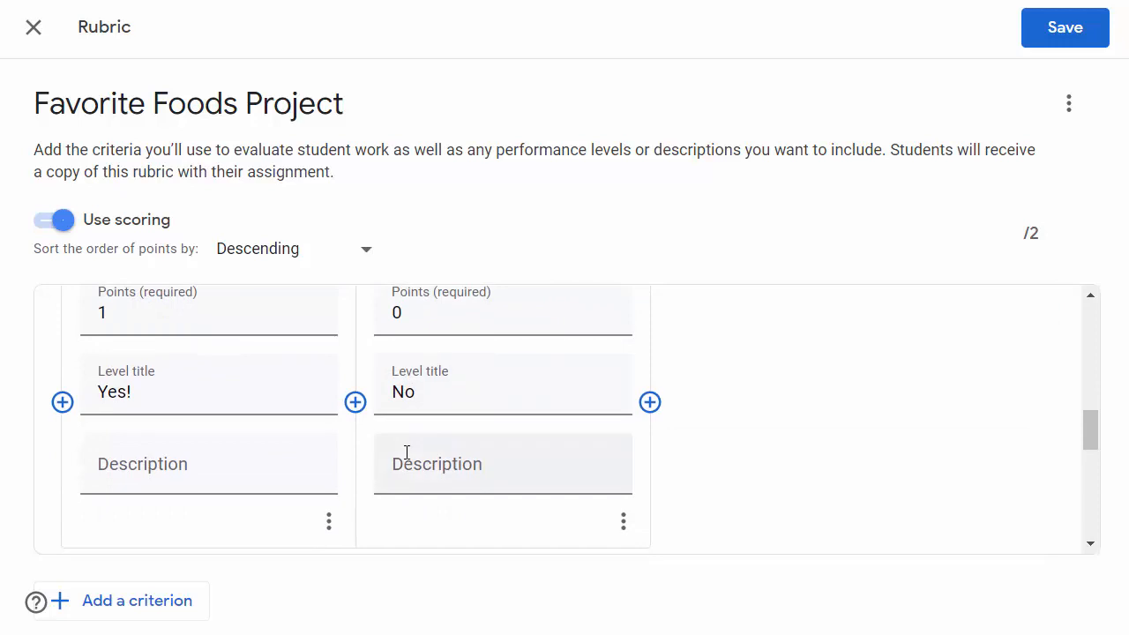
scroll(407, 452, "down", 4)
left_click(183, 303)
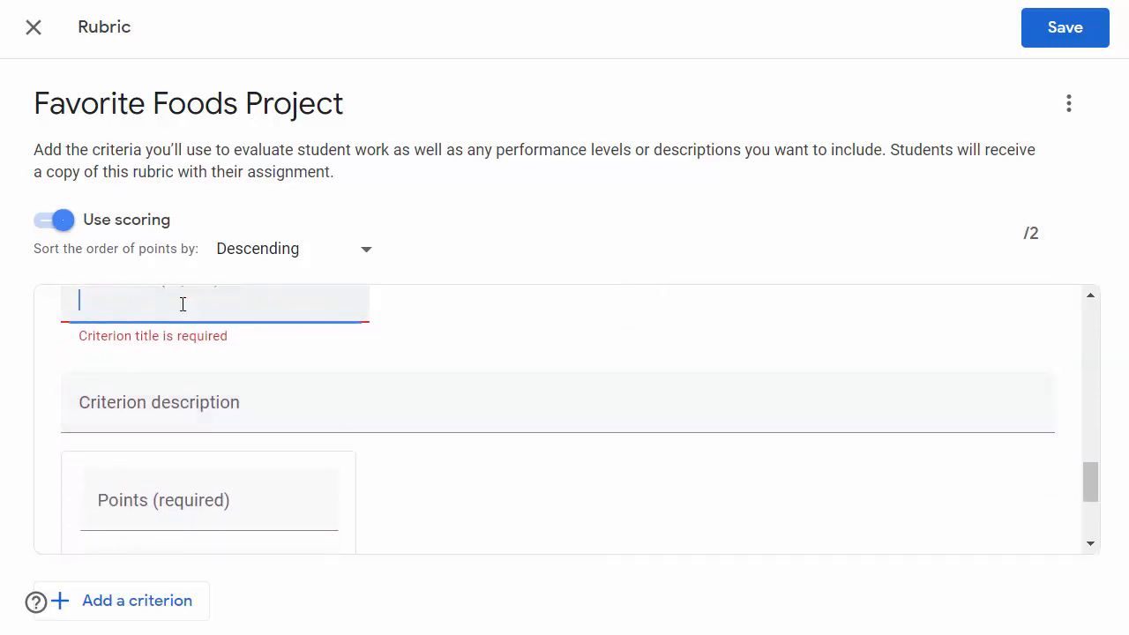
type("Dinner Food")
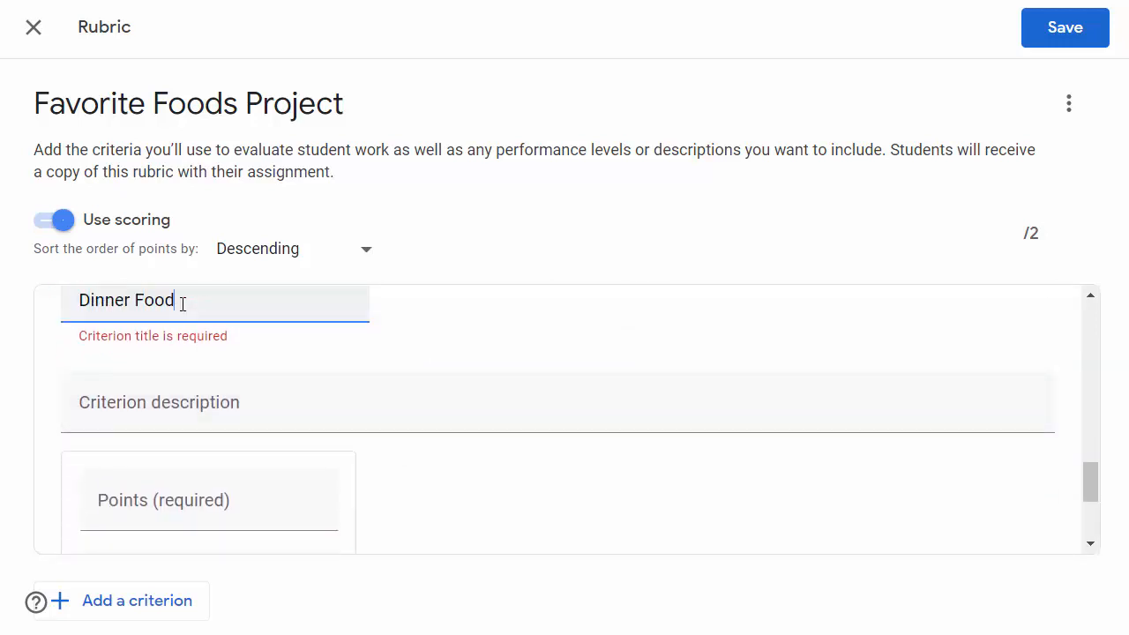
Copy the Lunch Food criterion's description into the description of the Dinner Food criterion.
scroll(183, 304, "up", 5)
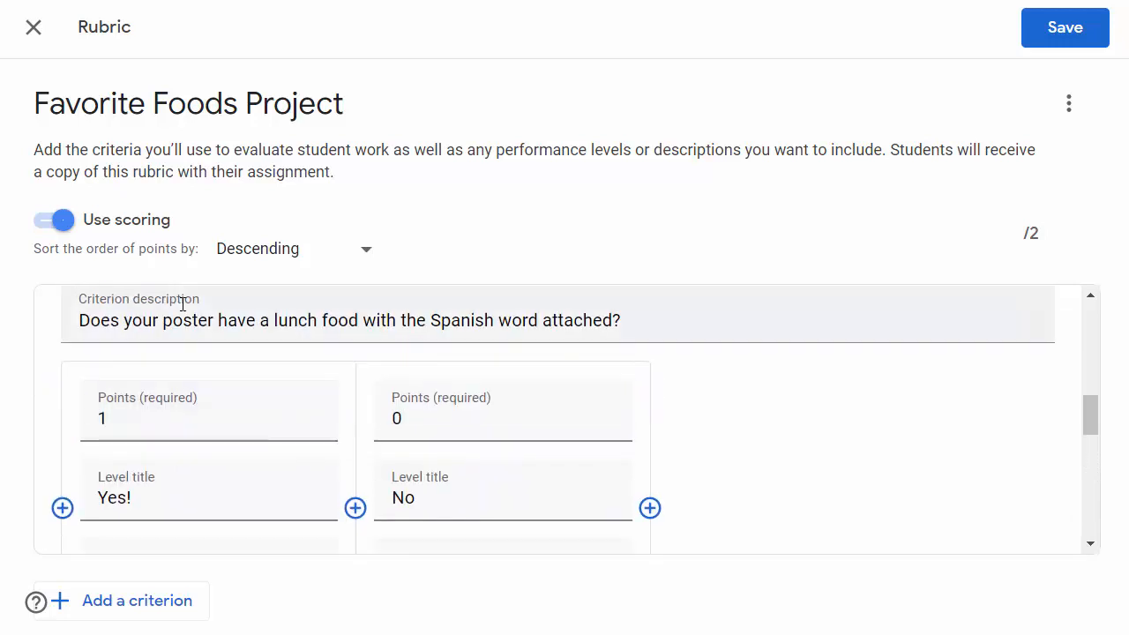
triple_click(179, 324)
key("ctrl+c")
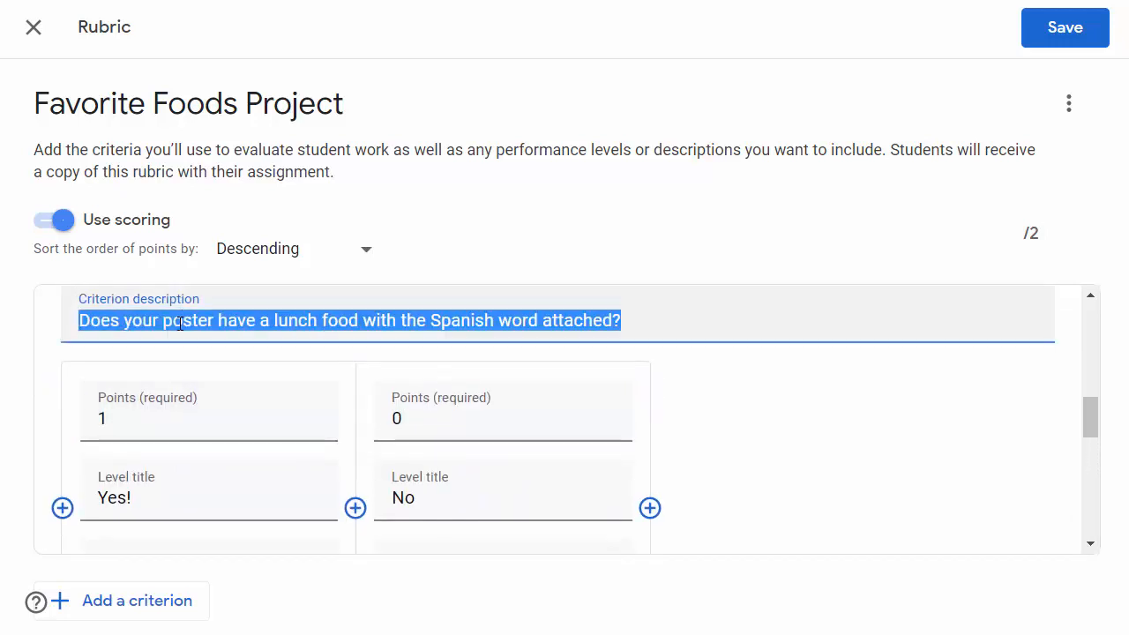
scroll(176, 320, "down", 5)
left_click(160, 451)
key("ctrl+v")
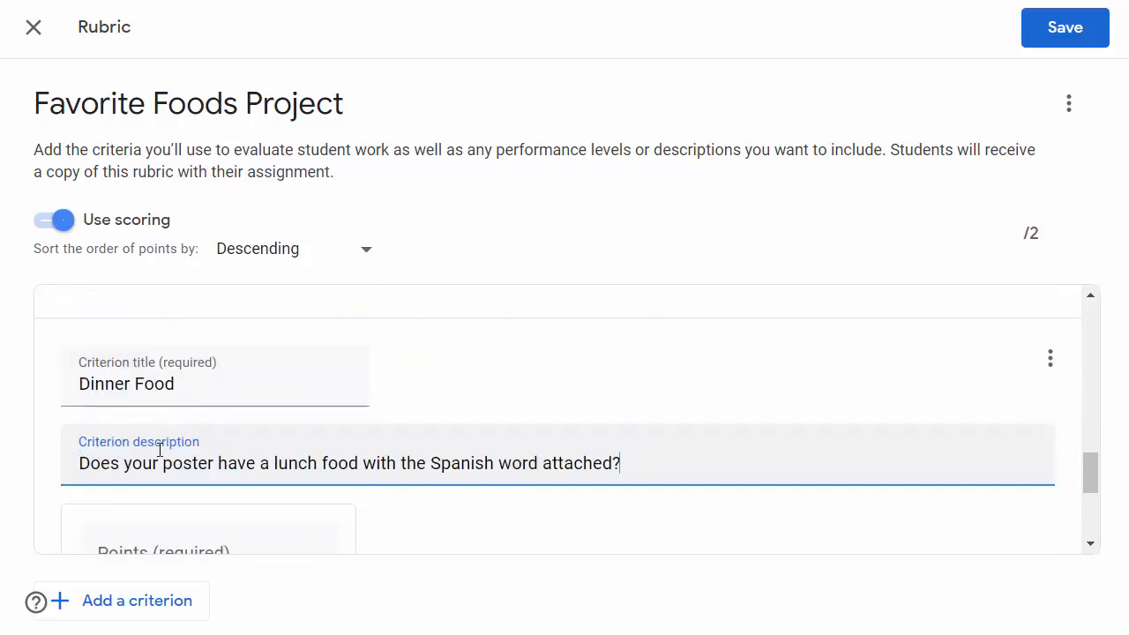
Give the Dinner Food criterion two levels: "Yes!" worth 1 point and "No" worth 0 points.
scroll(159, 453, "down", 3)
left_click(156, 379)
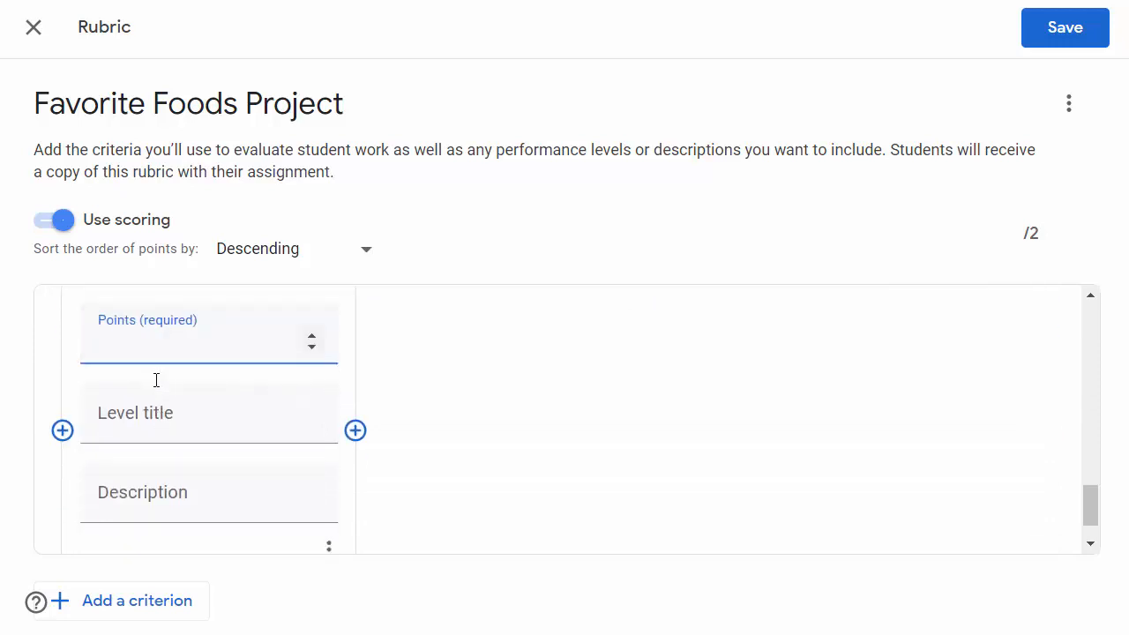
type("1")
left_click(179, 425)
type("Yes!")
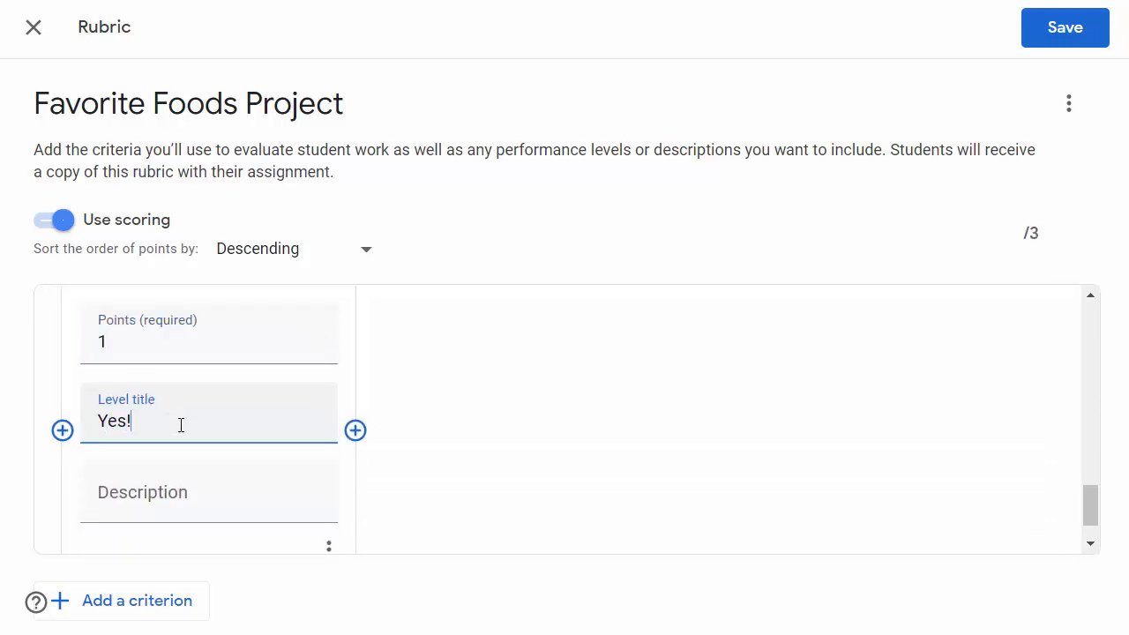
left_click(355, 431)
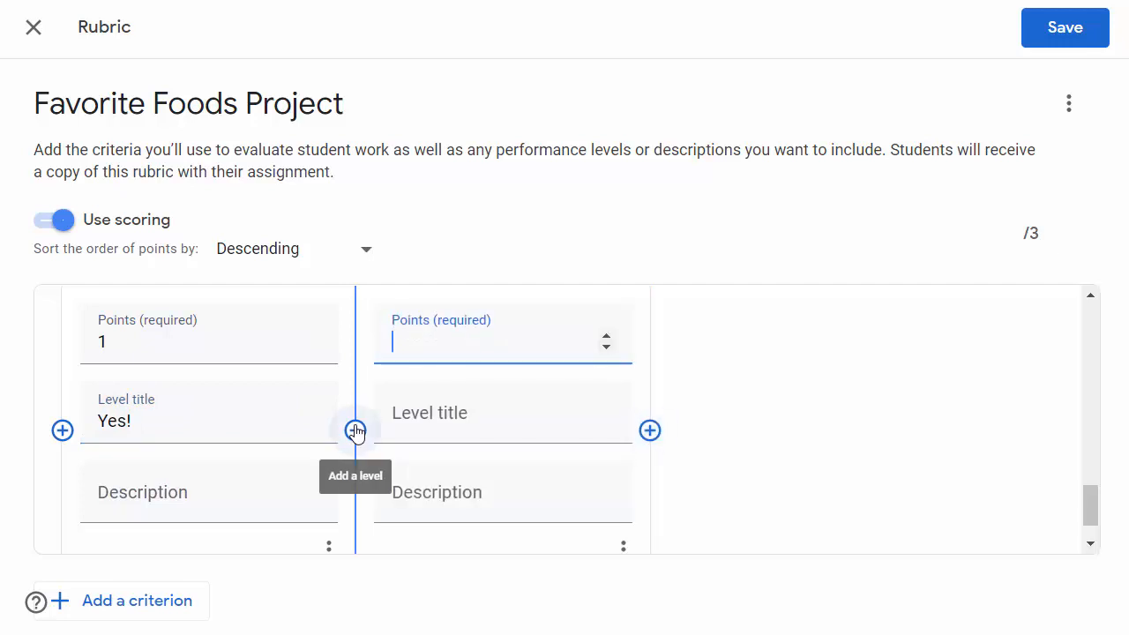
left_click(411, 416)
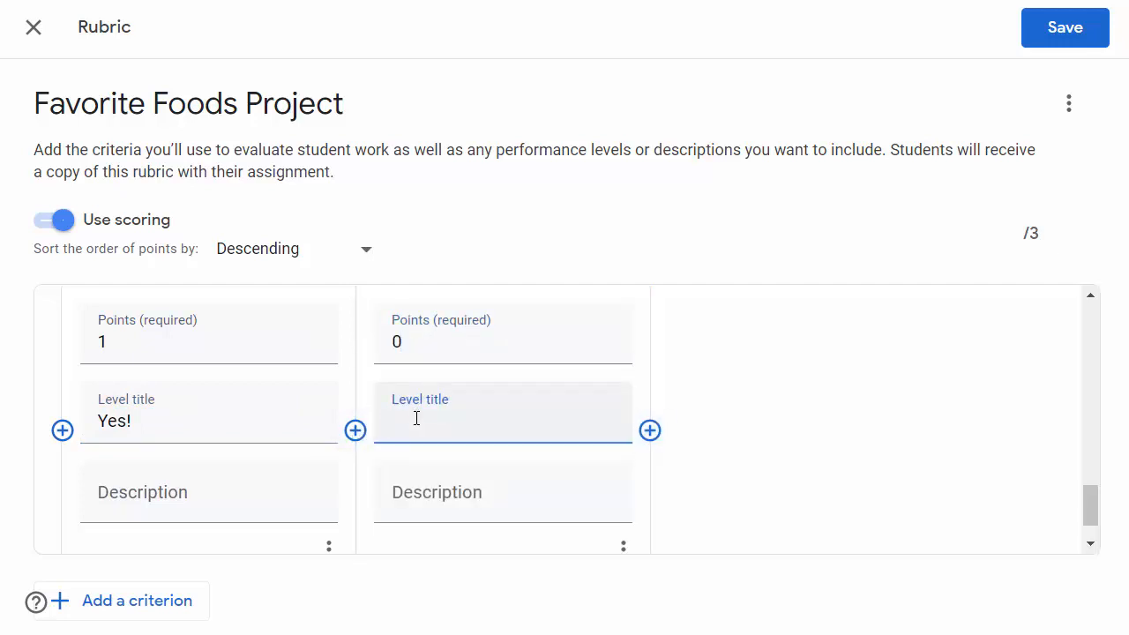
type("No")
left_click(800, 397)
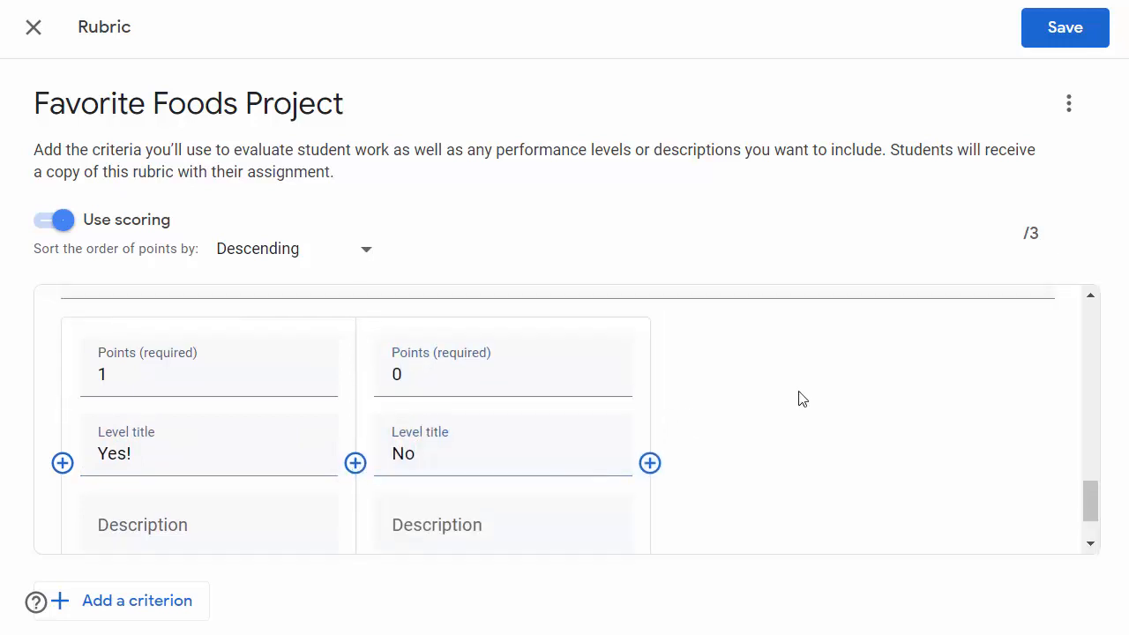
Look over the criteria and save the Favorite Foods Project rubric to the assignment.
scroll(801, 399, "down", 3)
scroll(799, 399, "up", 3)
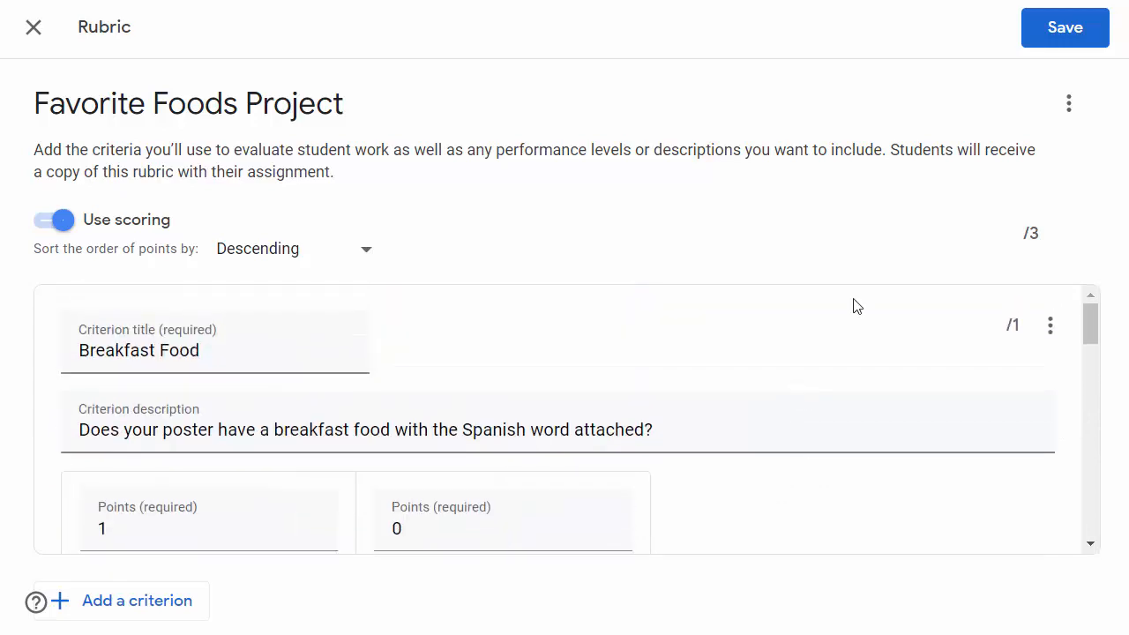
left_click(1054, 32)
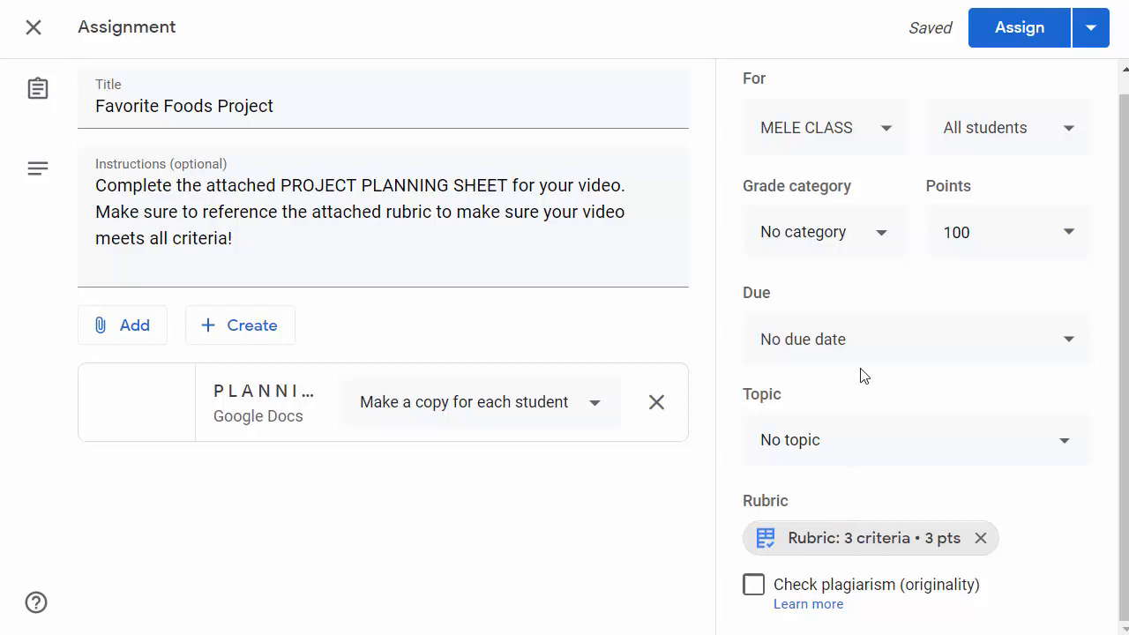
Open the rubric attached to the Favorite Foods Project assignment and look through its criteria and levels.
left_click(829, 538)
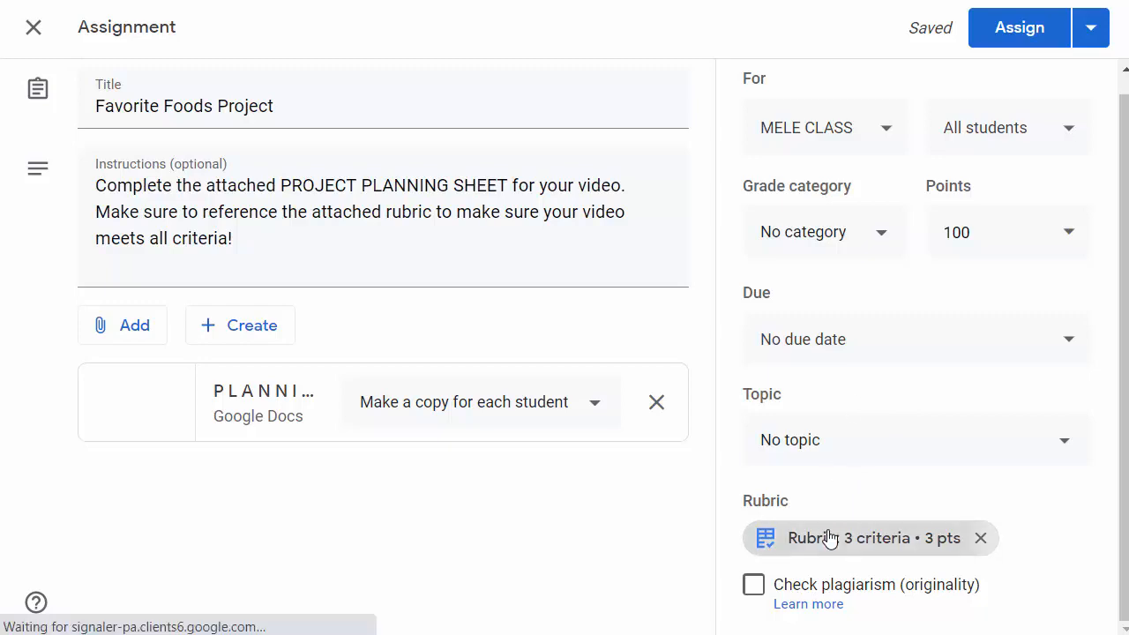
scroll(654, 399, "down", 5)
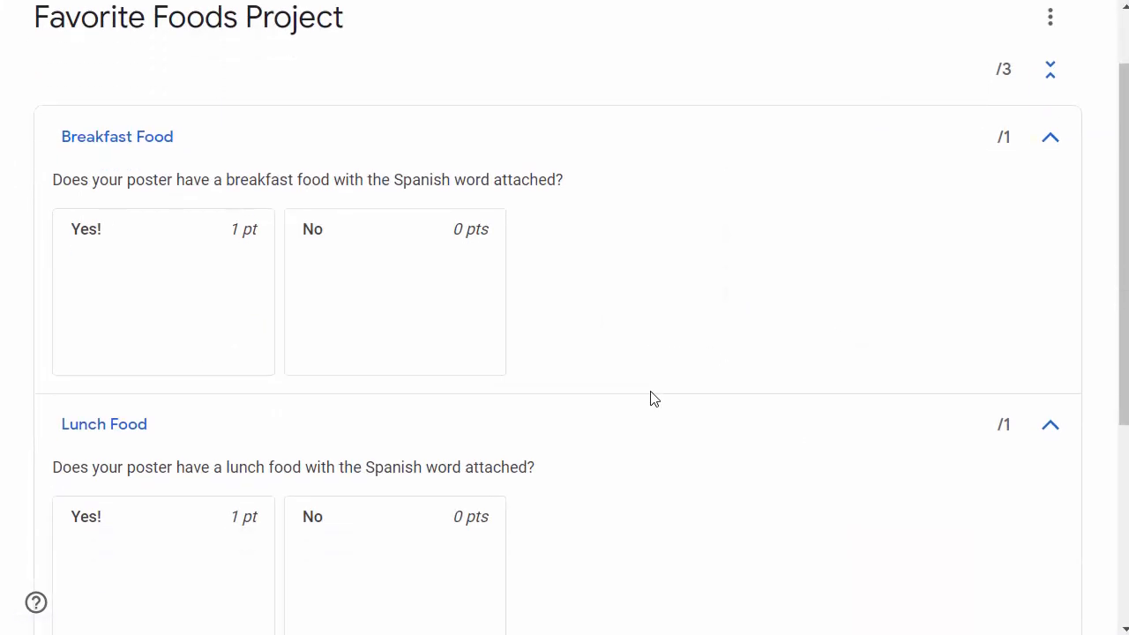
scroll(653, 398, "up", 5)
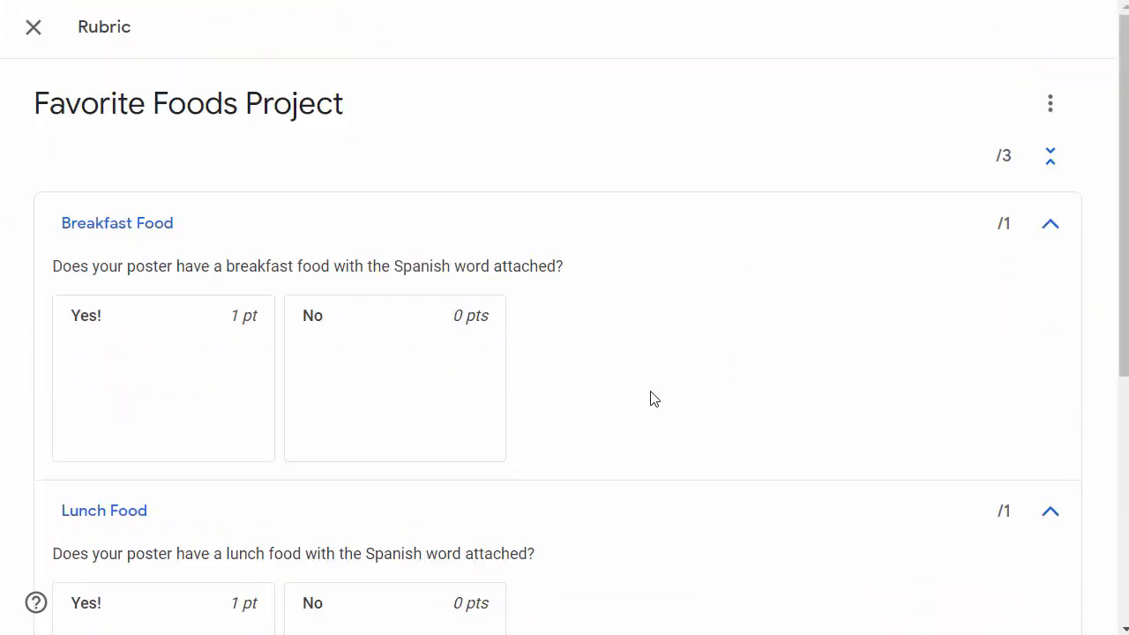
Open the Favorite Foods Project rubric for editing, look through its criteria fields and close it without changes.
left_click(1051, 106)
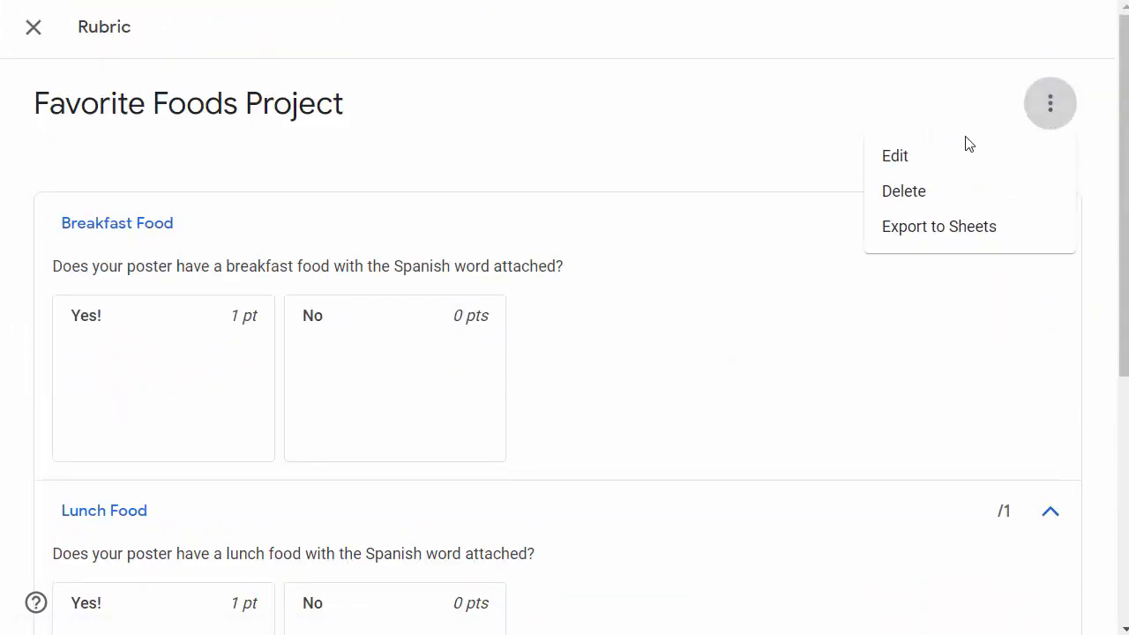
left_click(916, 159)
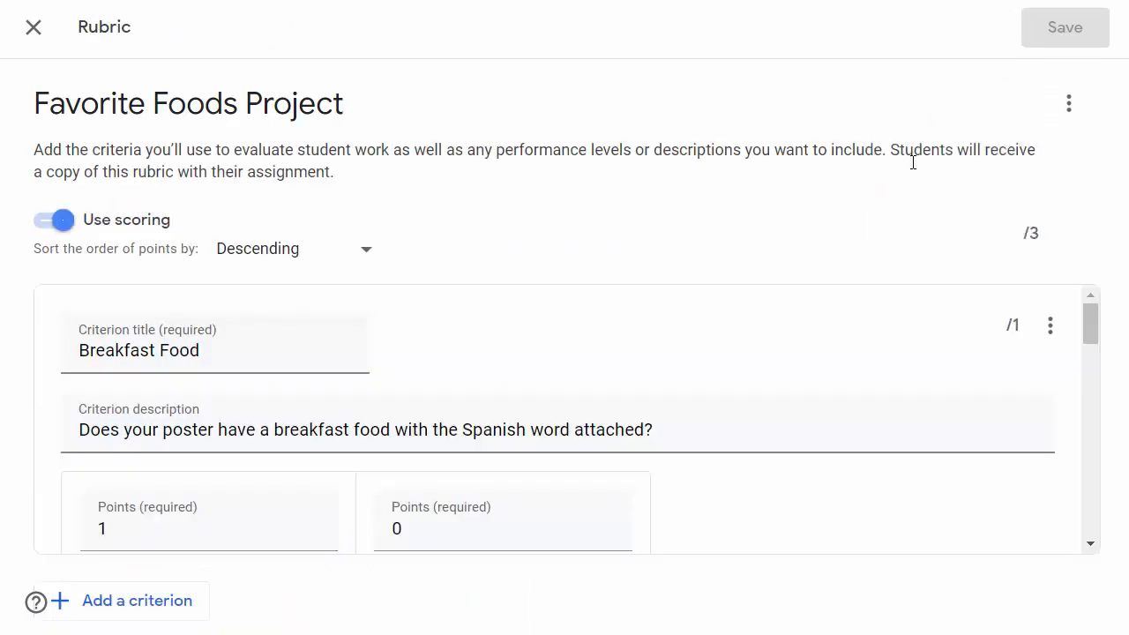
scroll(674, 336, "down", 8)
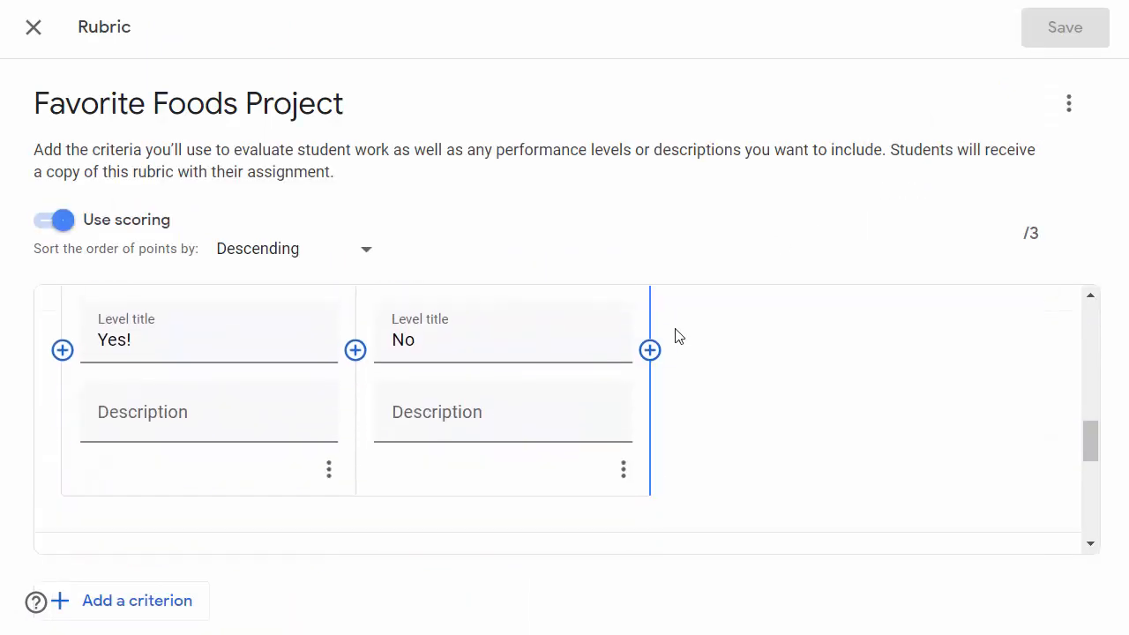
scroll(674, 336, "up", 5)
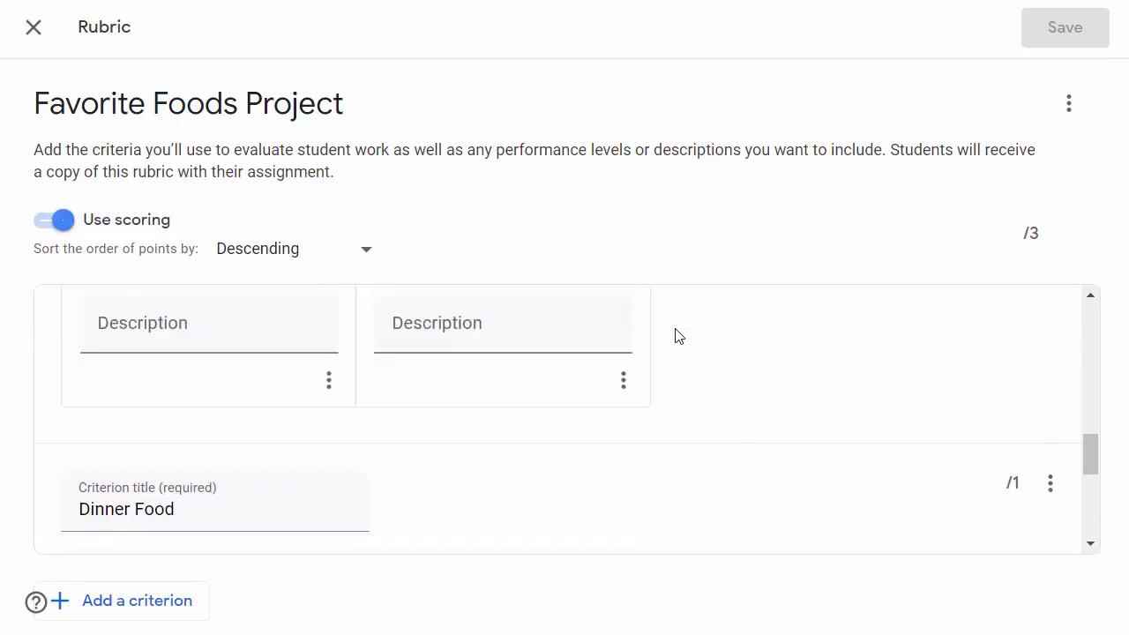
scroll(675, 336, "up", 3)
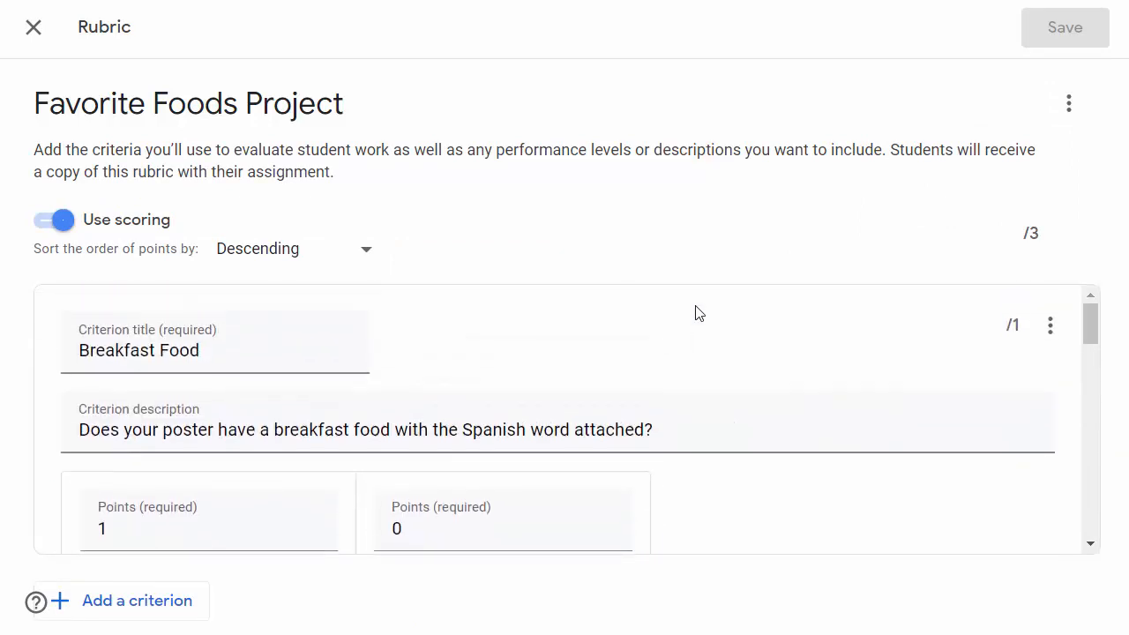
left_click(35, 31)
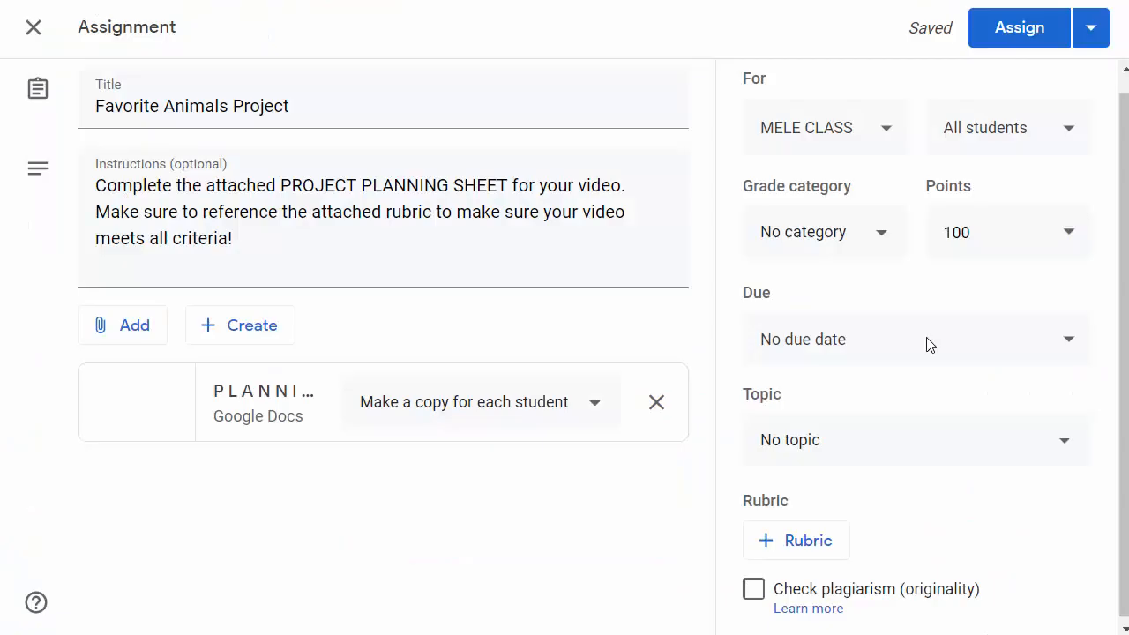
Start reusing an existing rubric for the Favorite Animals Project assignment and check which other classes can supply one.
left_click(776, 545)
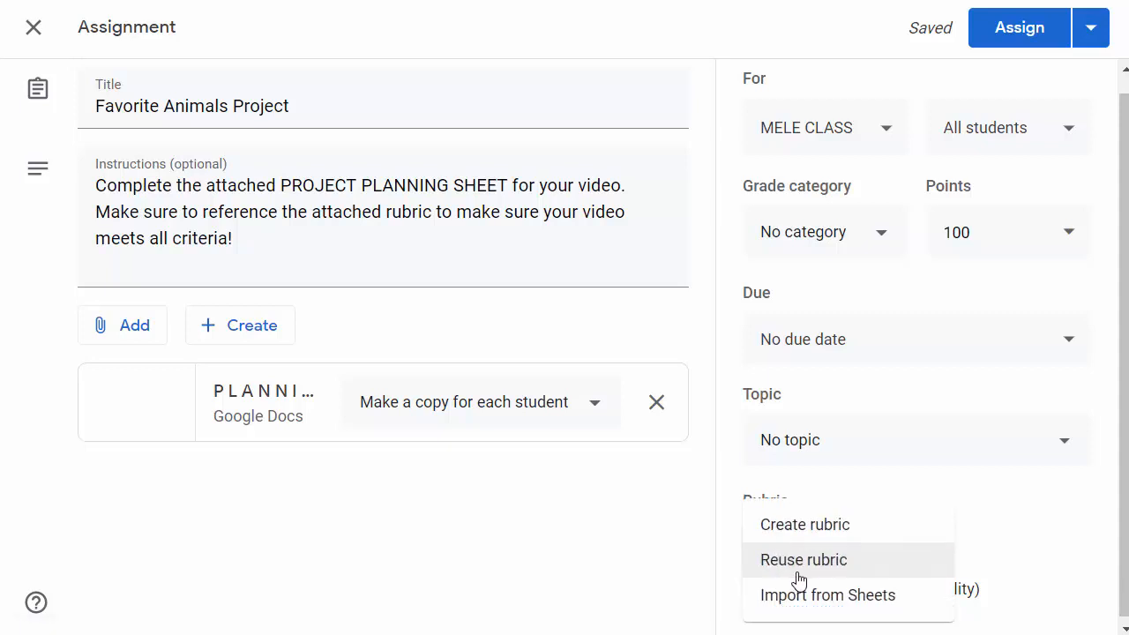
left_click(876, 569)
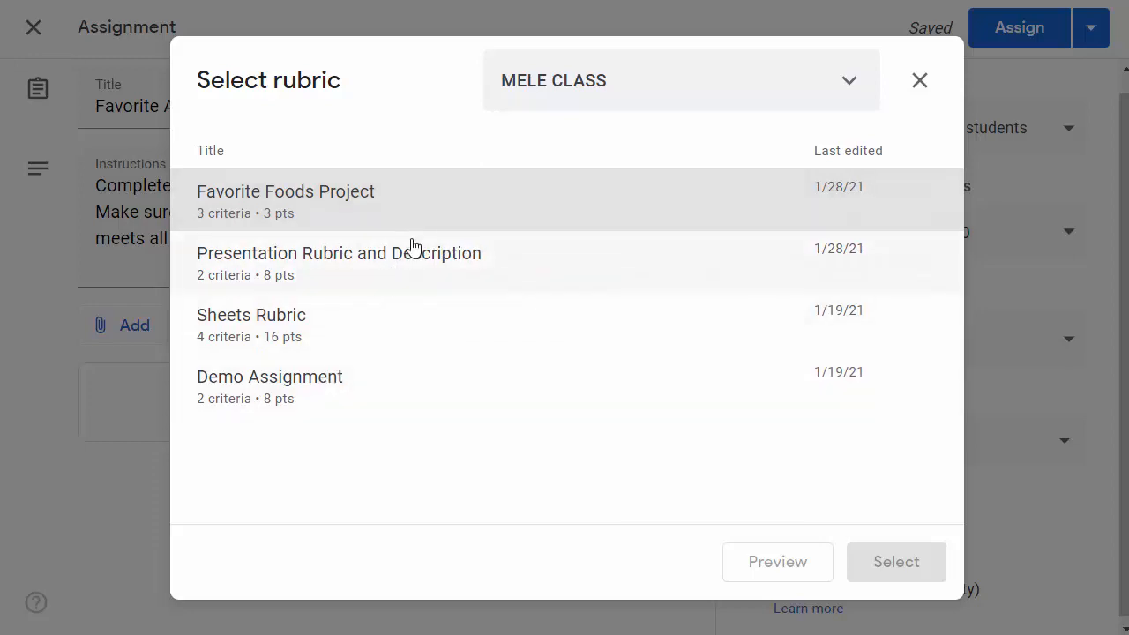
left_click(859, 83)
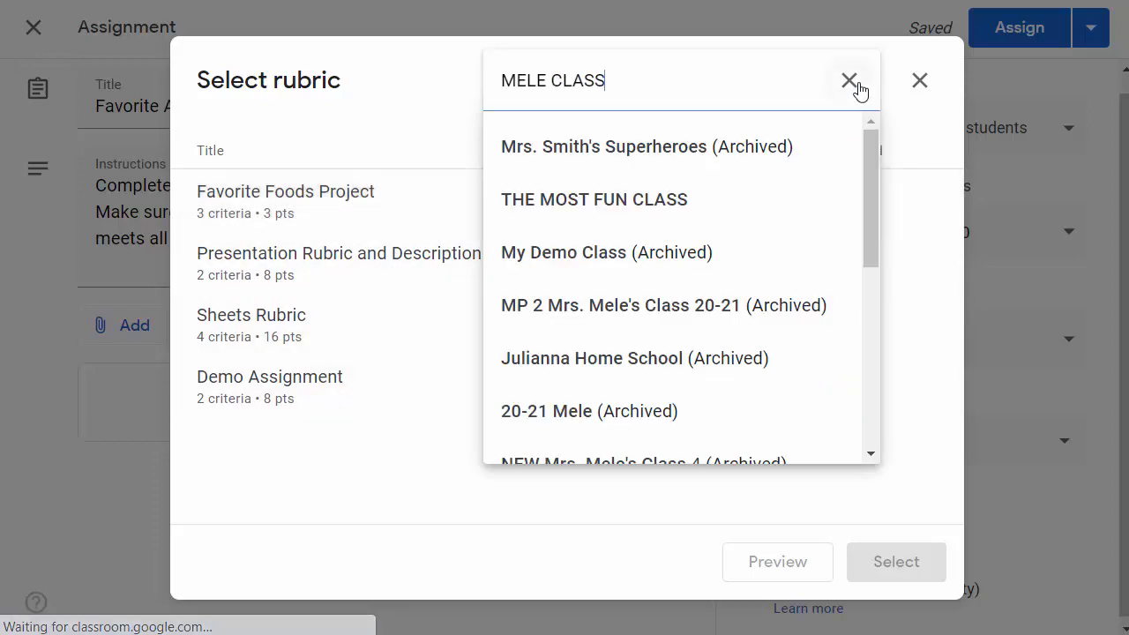
left_click(855, 88)
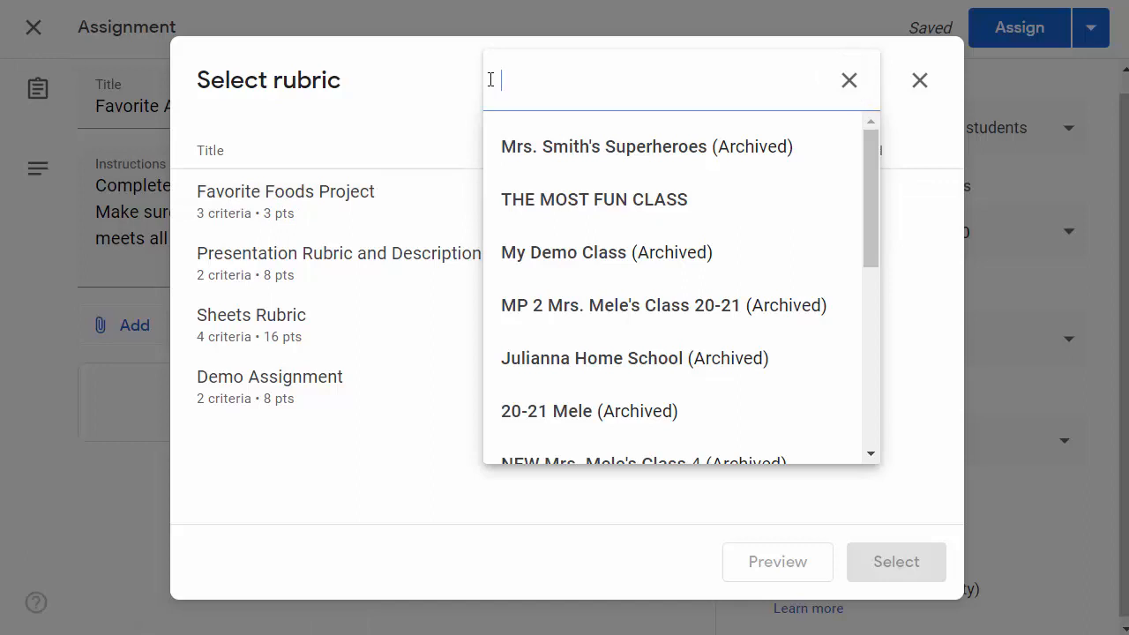
left_click(422, 88)
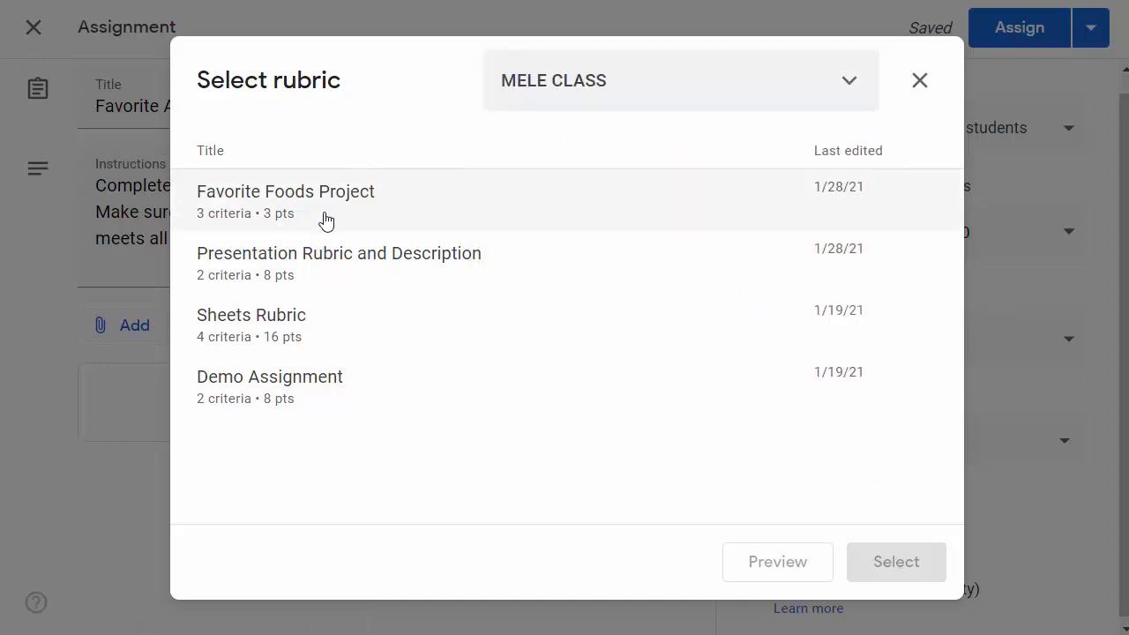
Select "Presentation Rubric and Description" for reuse with editing, look through its criteria and save it to the assignment.
left_click(304, 267)
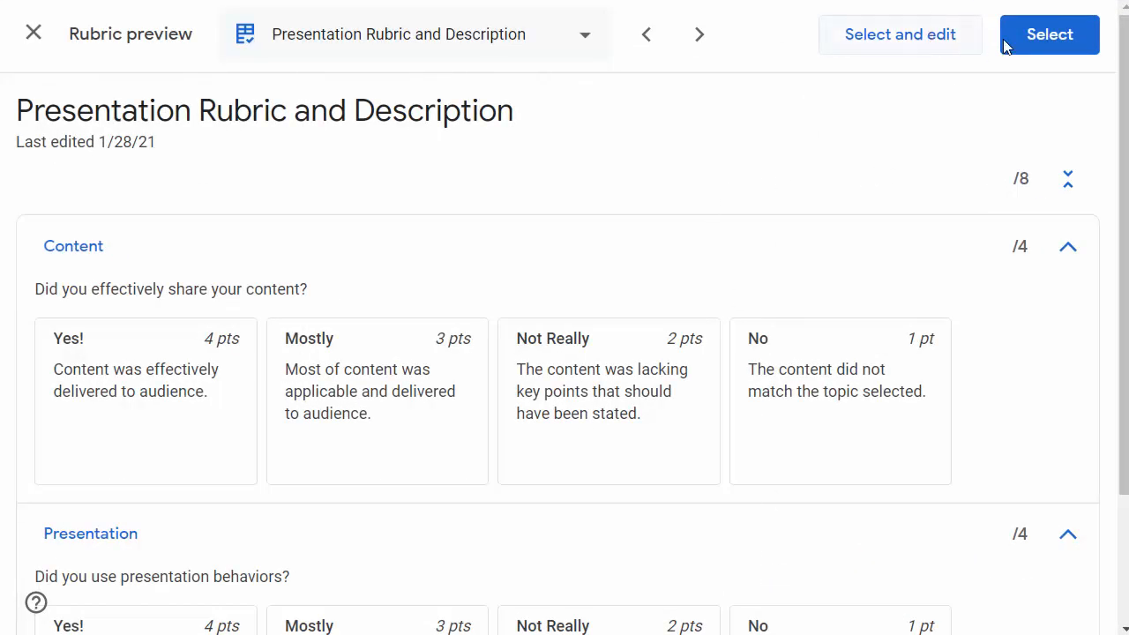
left_click(899, 35)
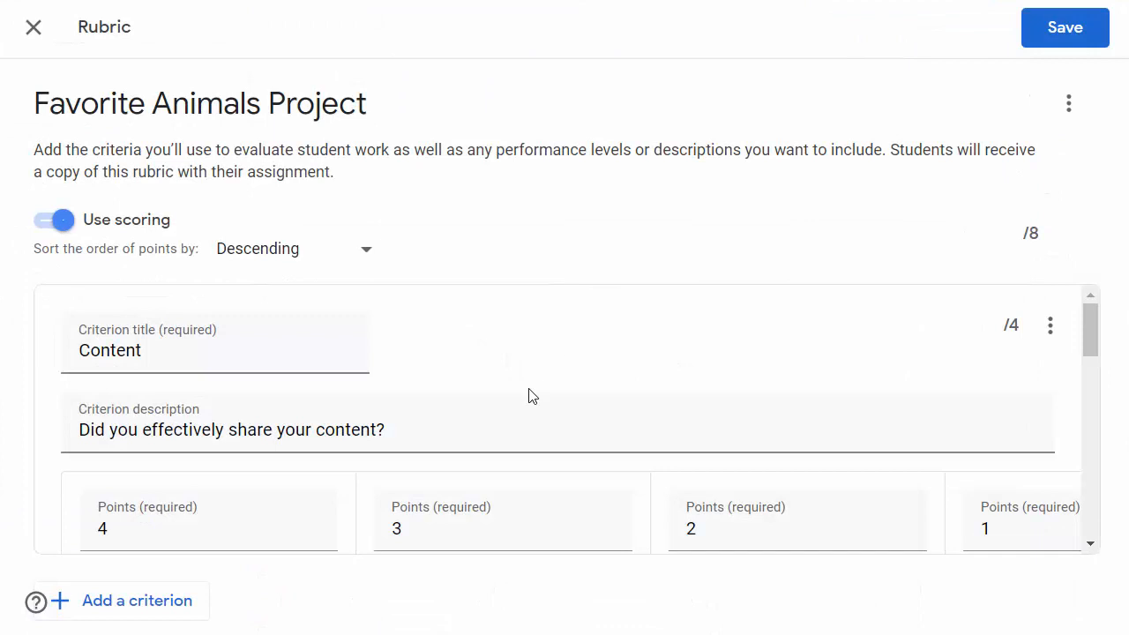
scroll(529, 396, "down", 1)
scroll(693, 308, "down", 4)
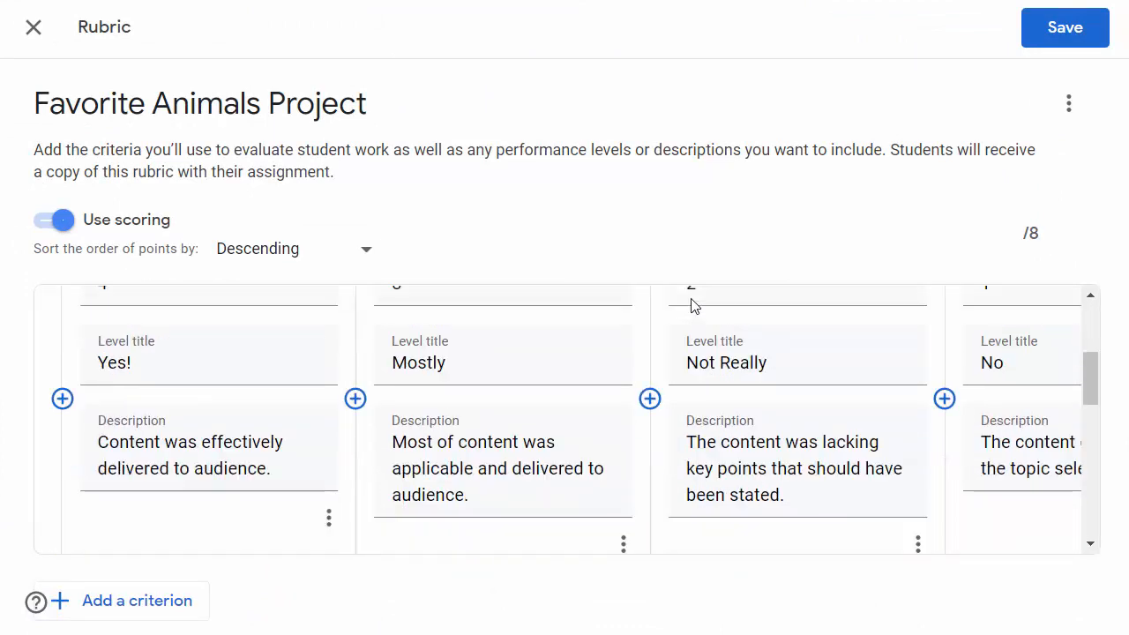
scroll(693, 305, "down", 5)
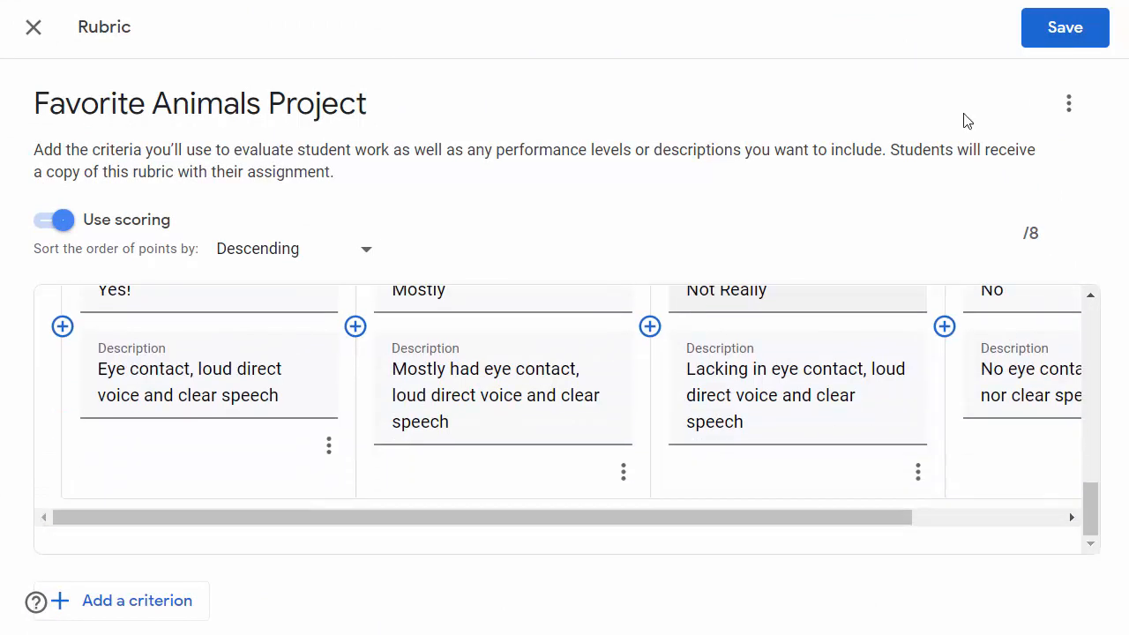
left_click(1055, 31)
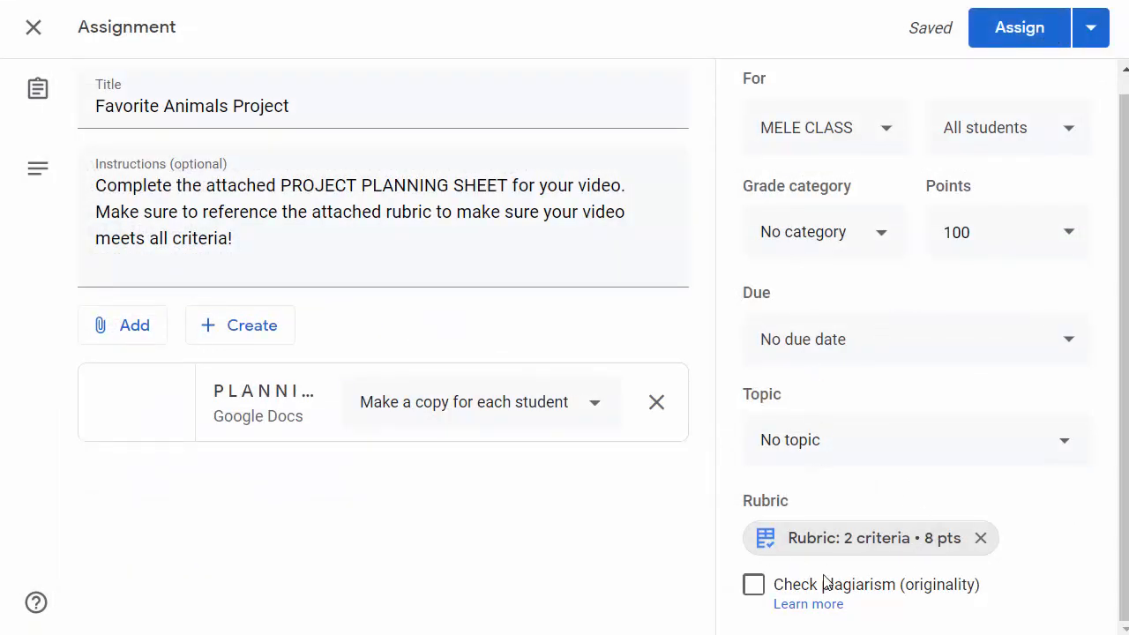
Open the rubric attached to the Favorite Animals Project, examine its criteria and available rubric options, and close it.
left_click(856, 550)
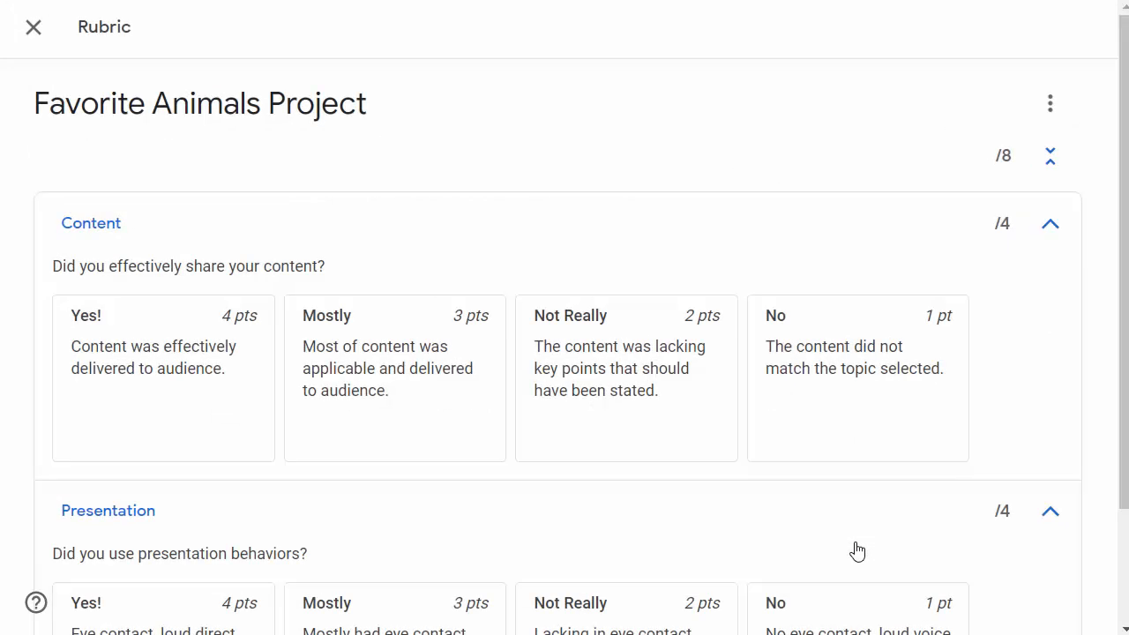
scroll(857, 549, "down", 2)
scroll(856, 549, "up", 2)
scroll(857, 549, "down", 1)
scroll(856, 549, "up", 1)
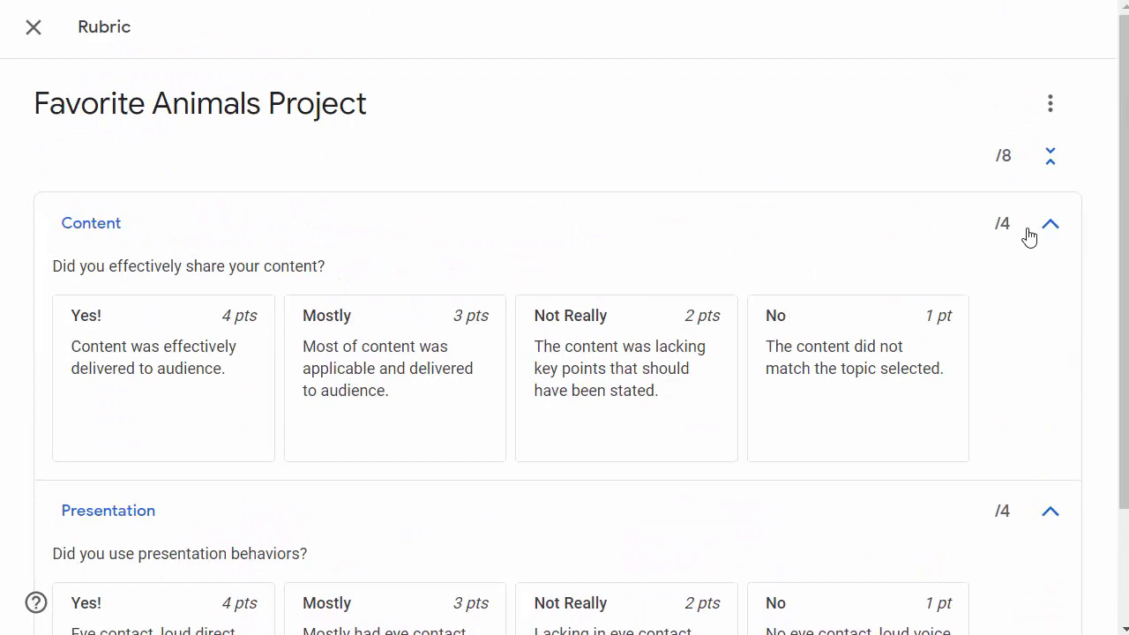
left_click(1055, 106)
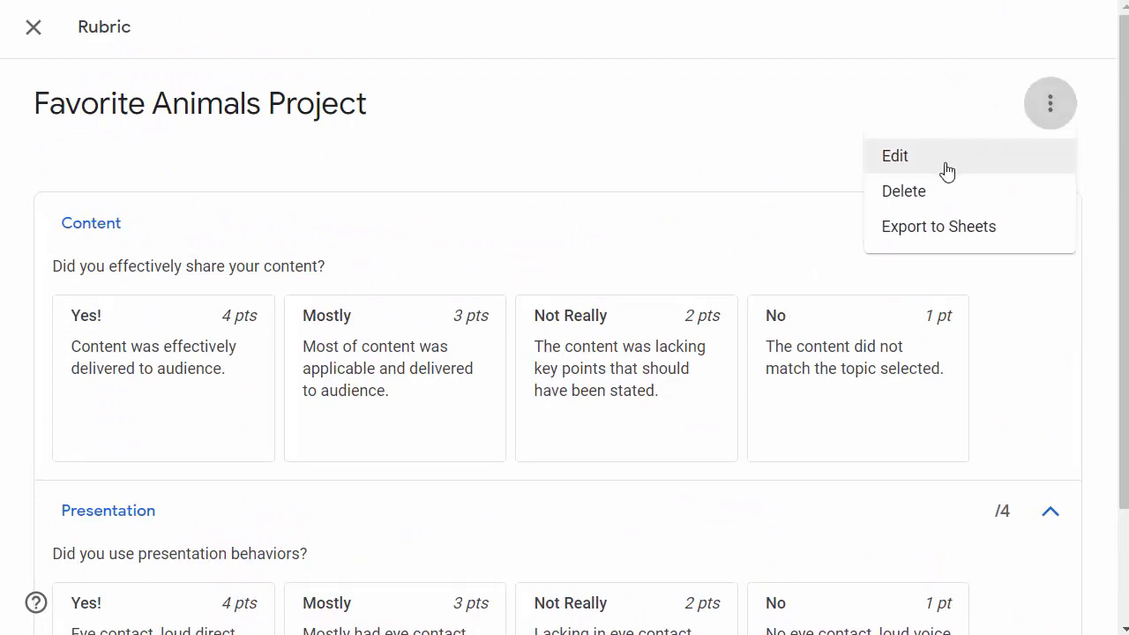
left_click(35, 35)
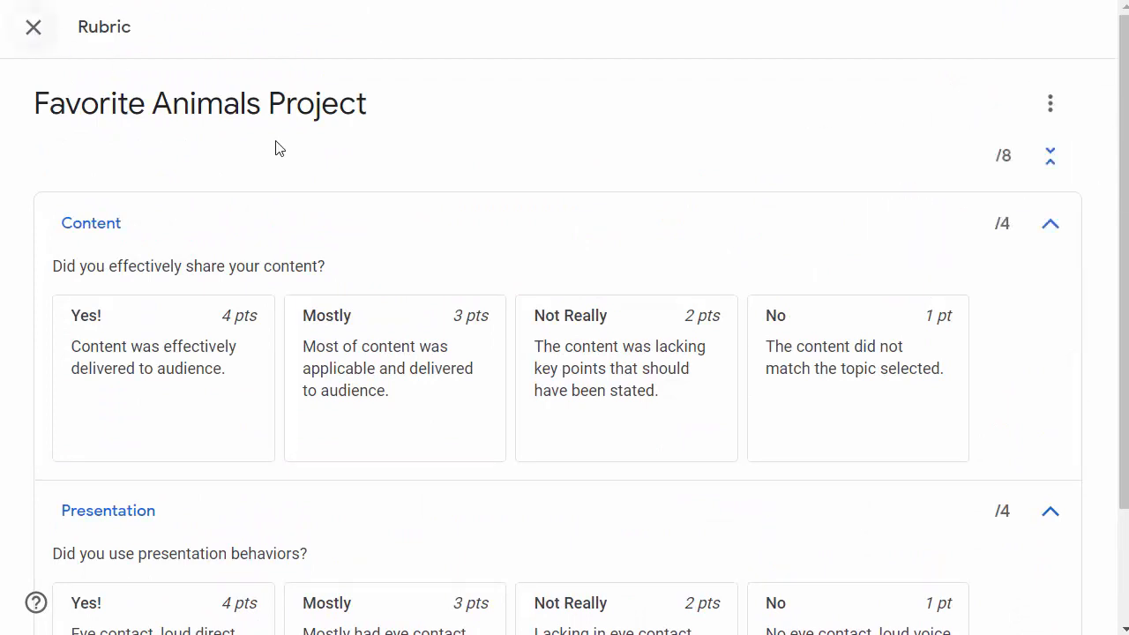
left_click(32, 33)
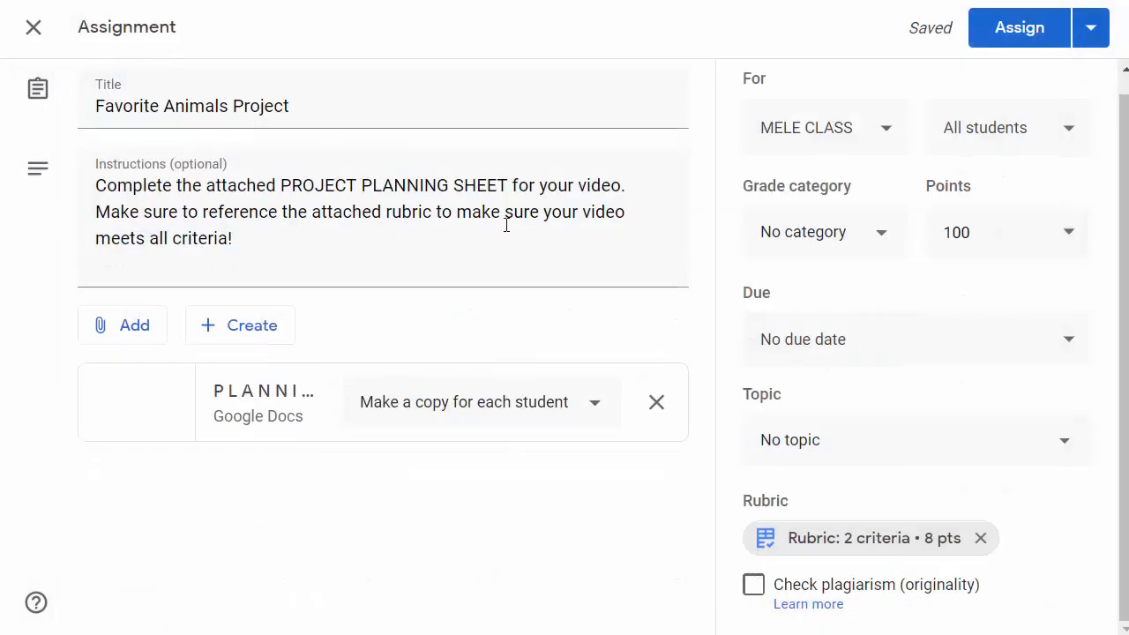
Assign the Favorite Animals Project to all students in the class.
left_click(1019, 31)
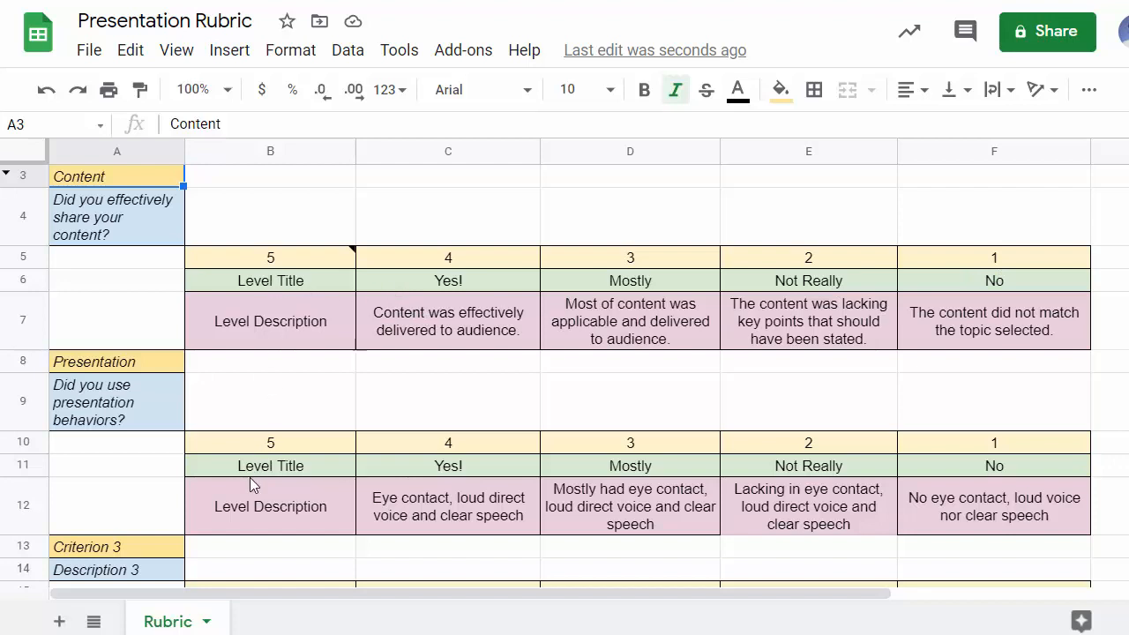
Switch to the Presentation Rubric spreadsheet in Google Sheets and delete column B, which holds the 5-point level.
left_click(302, 151)
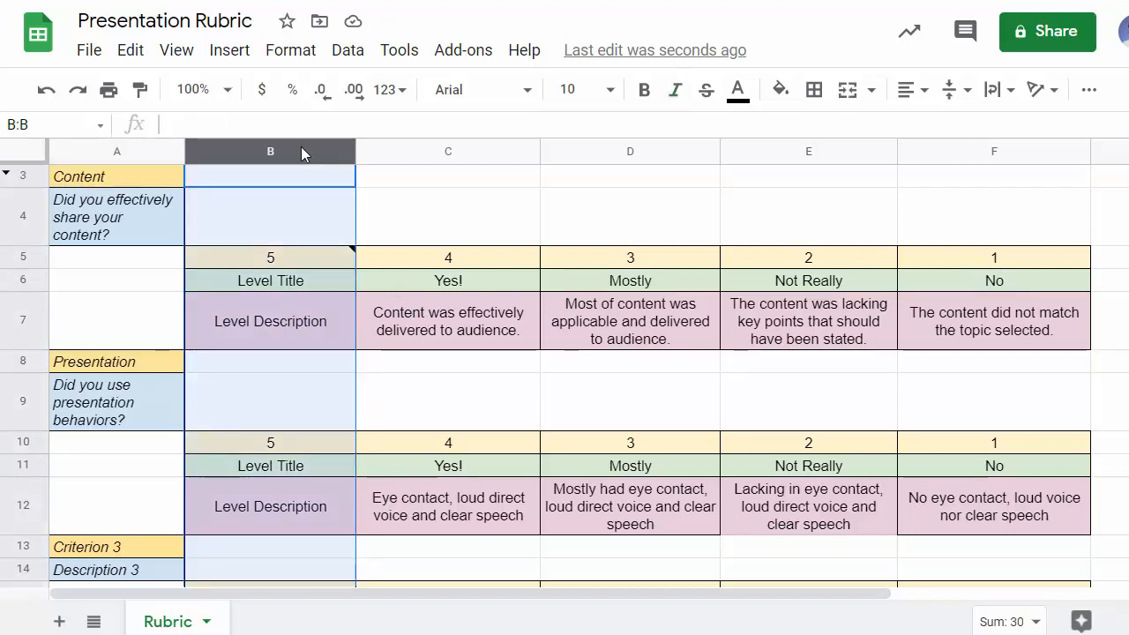
right_click(301, 148)
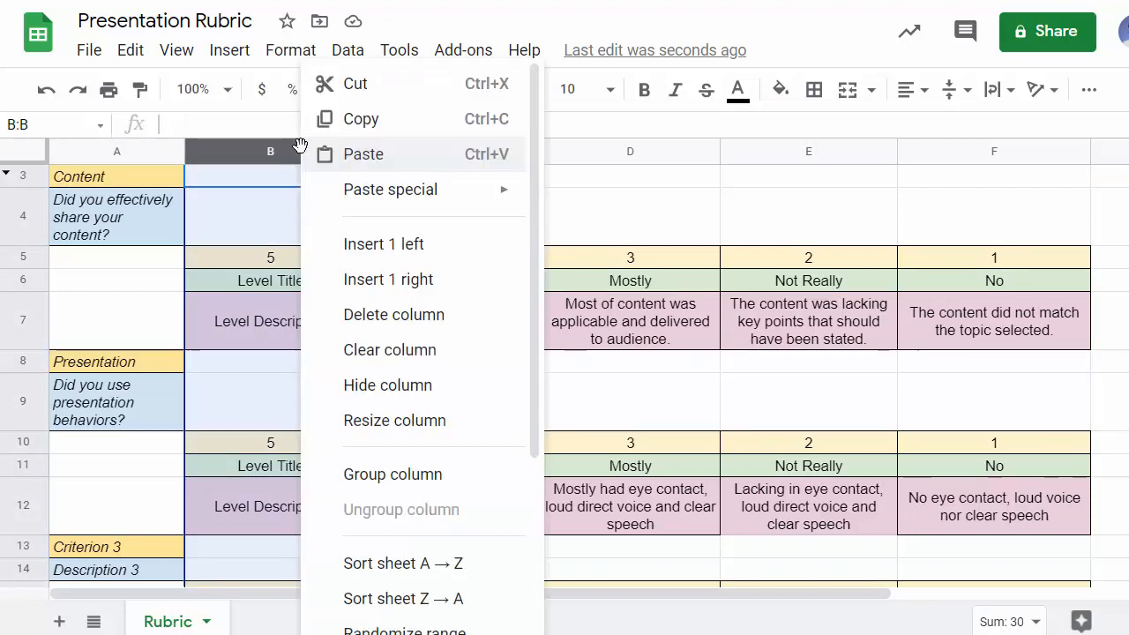
left_click(362, 312)
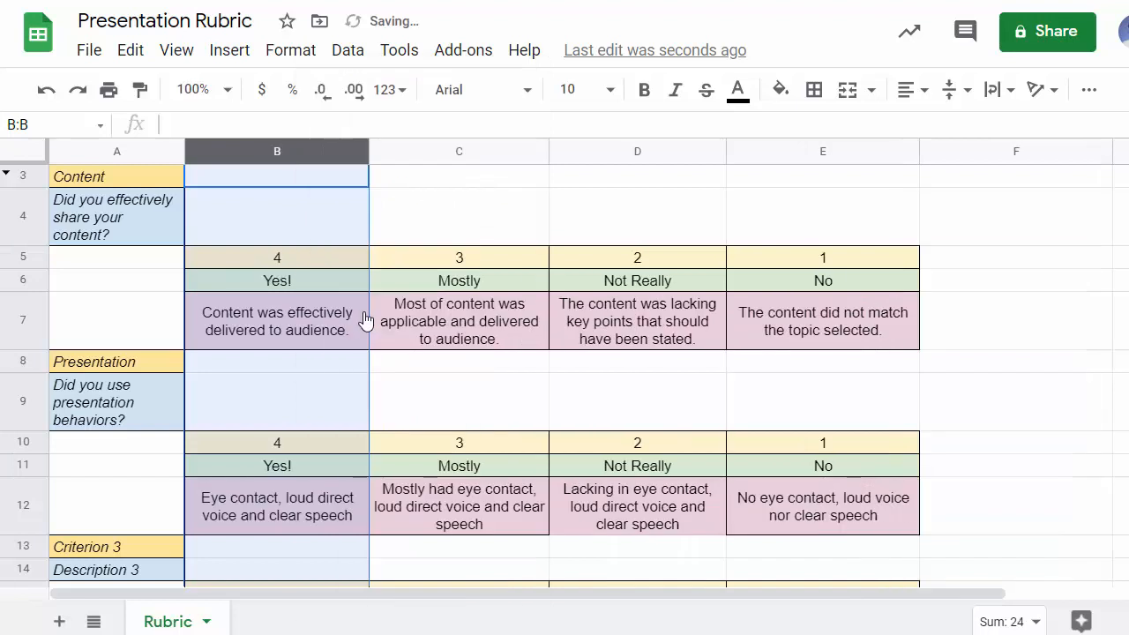
Delete rows 13 to 21 below the Presentation criterion, starting with the unused Criterion 3.
left_click(225, 205)
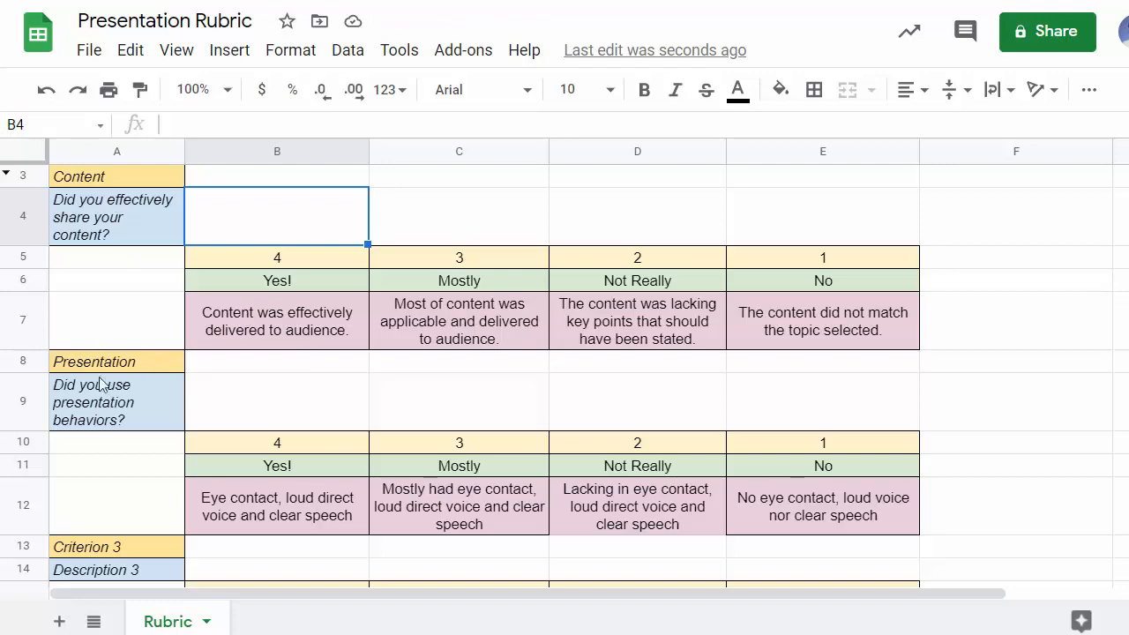
scroll(101, 396, "down", 3)
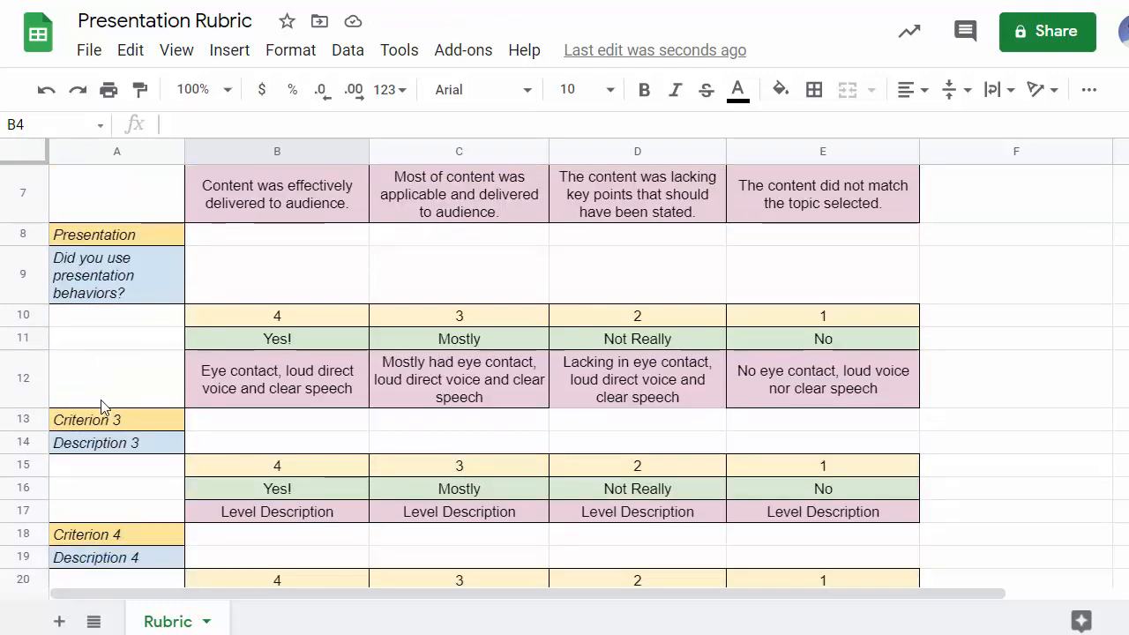
scroll(101, 401, "down", 1)
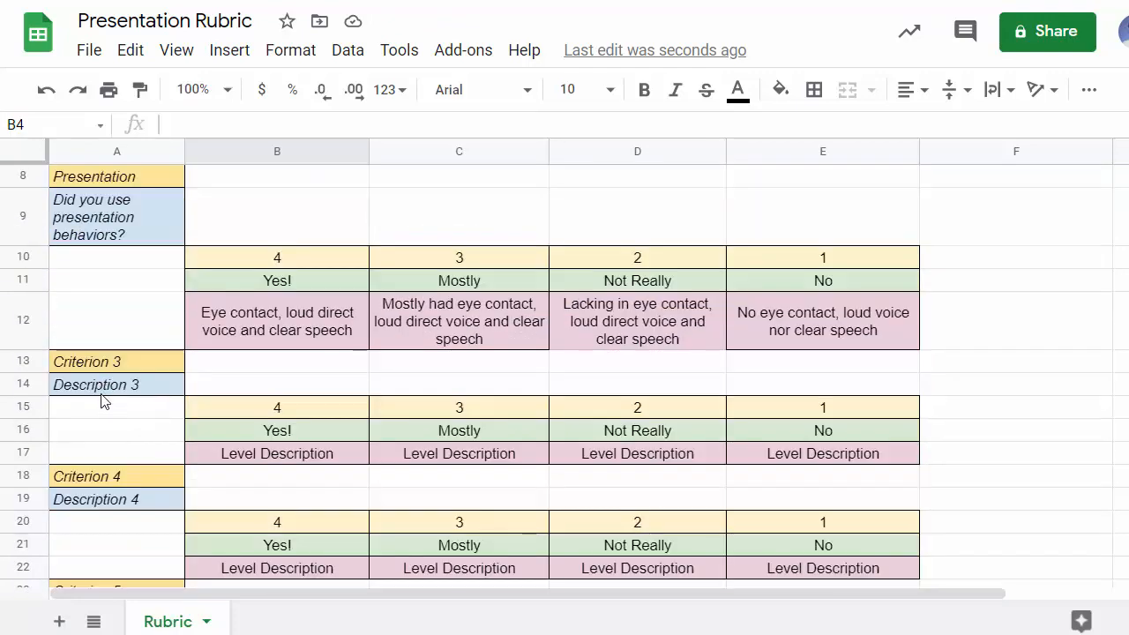
left_click_drag(27, 362, 17, 385)
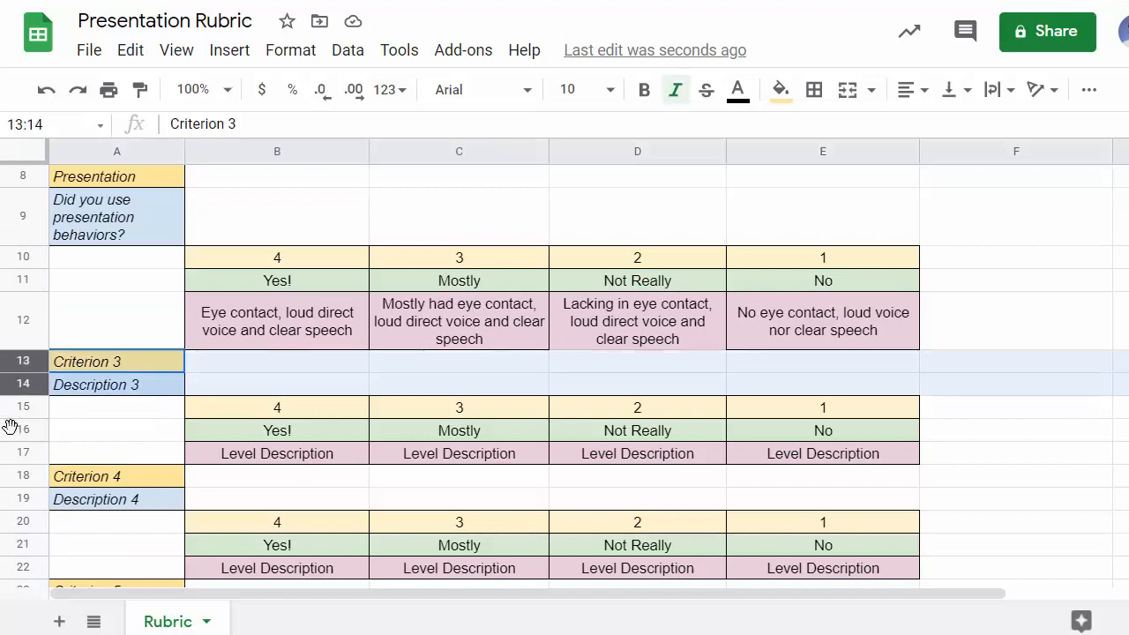
left_click_drag(10, 426, 13, 540)
right_click(14, 540)
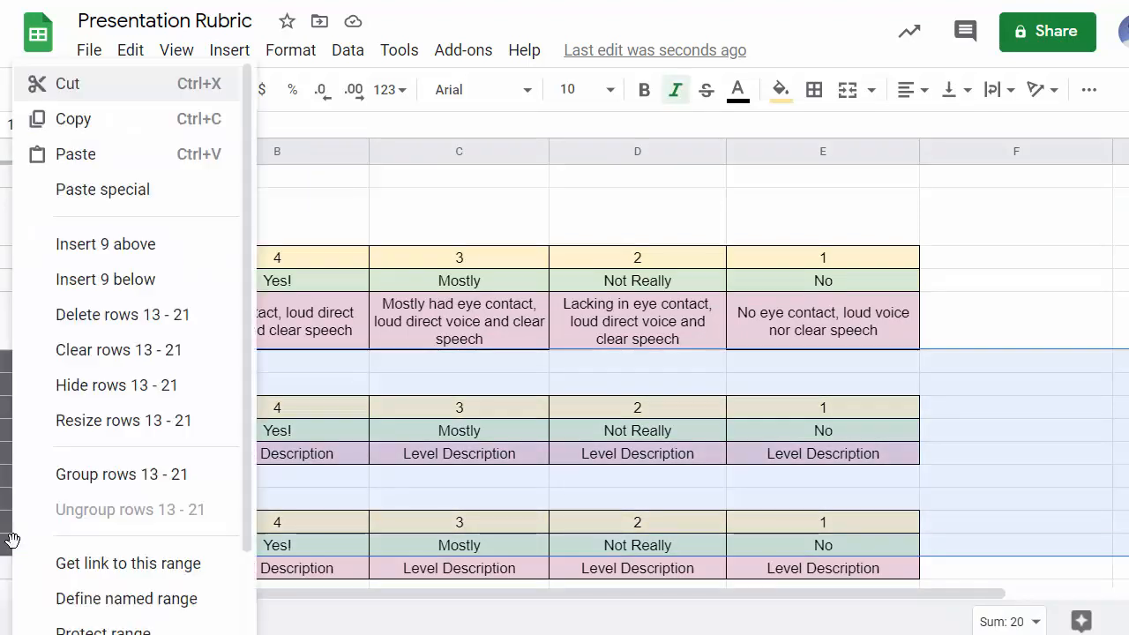
left_click(132, 319)
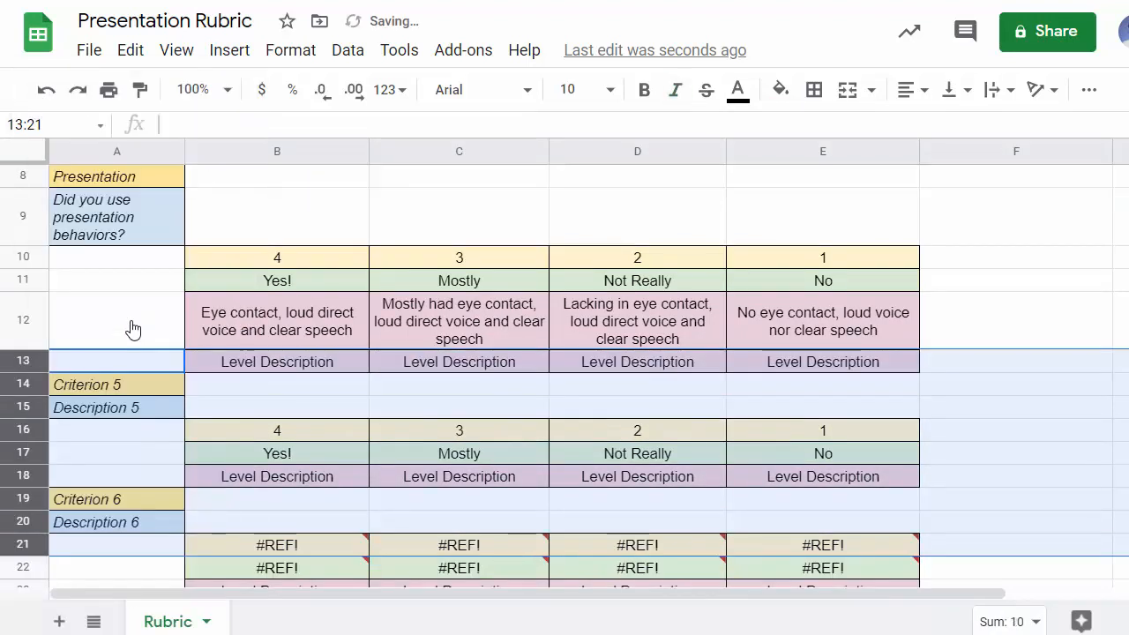
Delete the remaining unused criteria and broken rubric rows below row 12, removing rows 13 to 21 twice more.
scroll(131, 328, "down", 1)
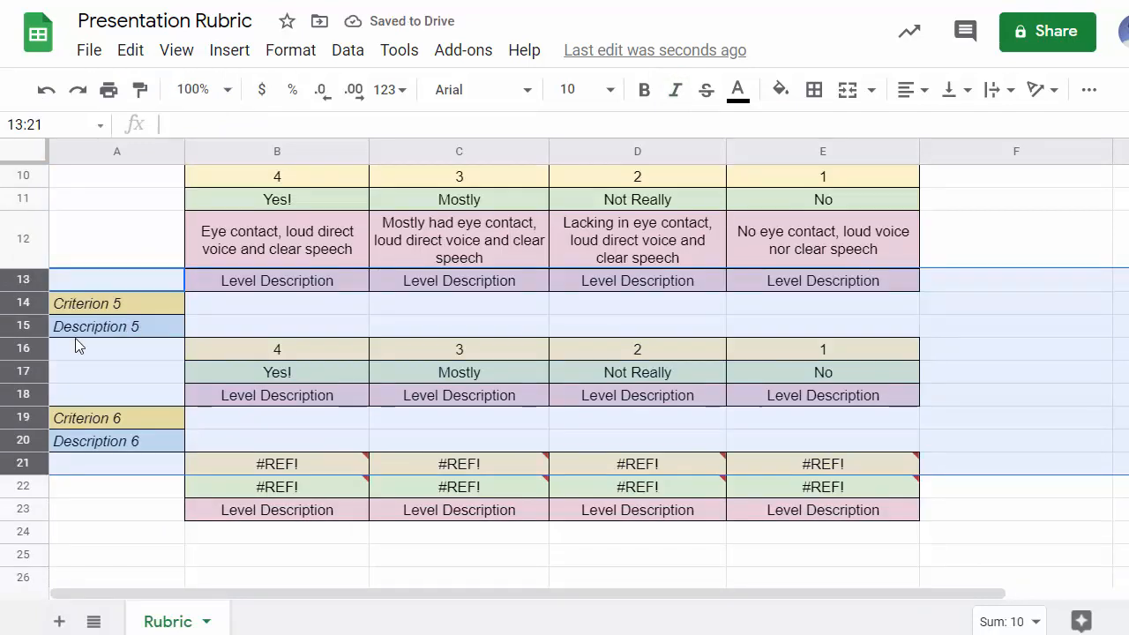
right_click(76, 345)
left_click(138, 319)
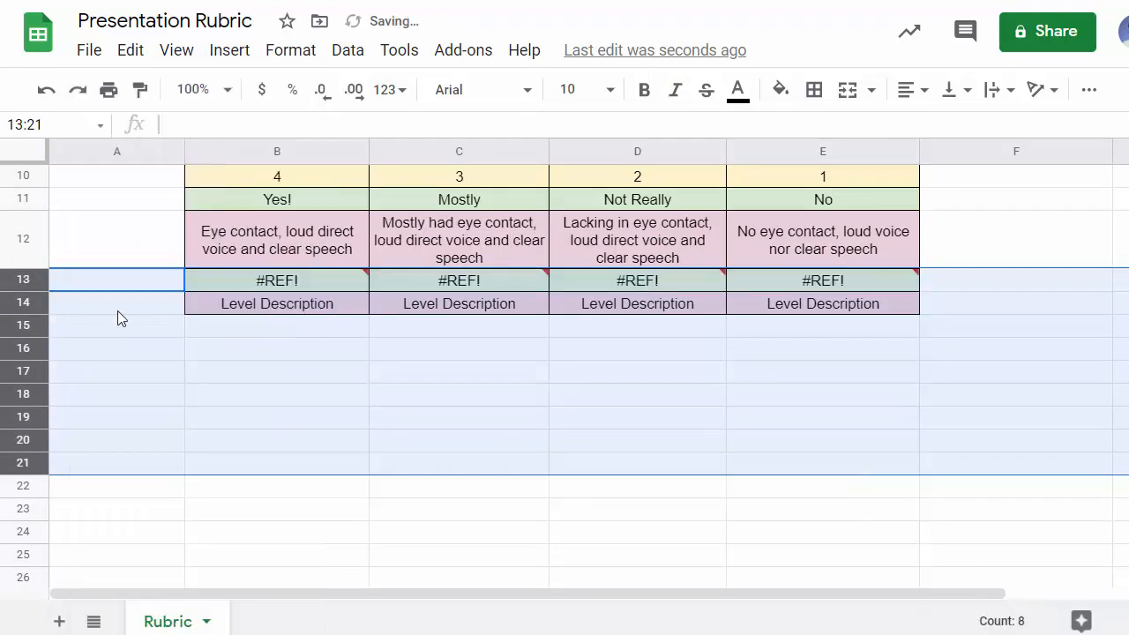
right_click(118, 316)
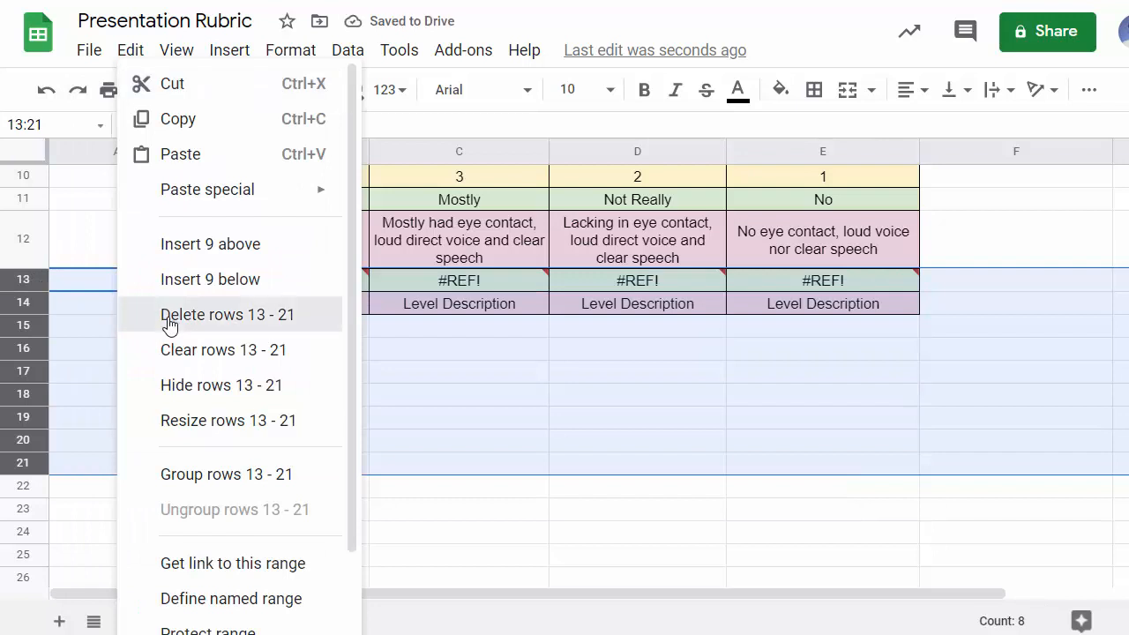
left_click(167, 323)
scroll(194, 318, "up", 3)
left_click(206, 329)
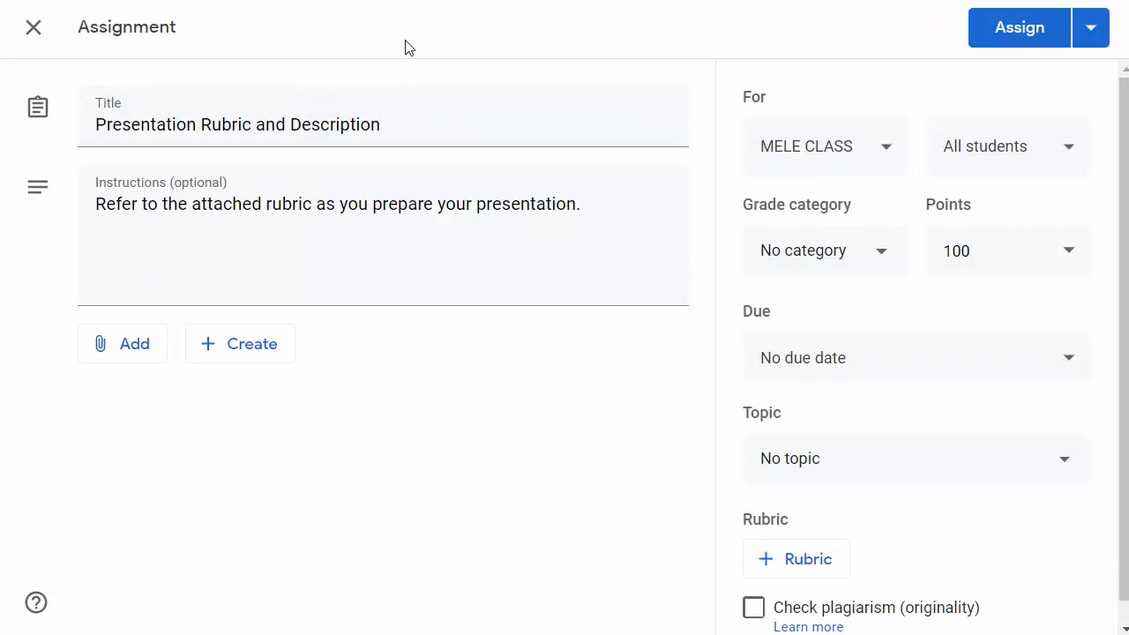
Import the Presentation Rubric spreadsheet from Sheets as the rubric for the "Presentation Rubric and Description" assignment in Google Classroom.
scroll(844, 394, "down", 1)
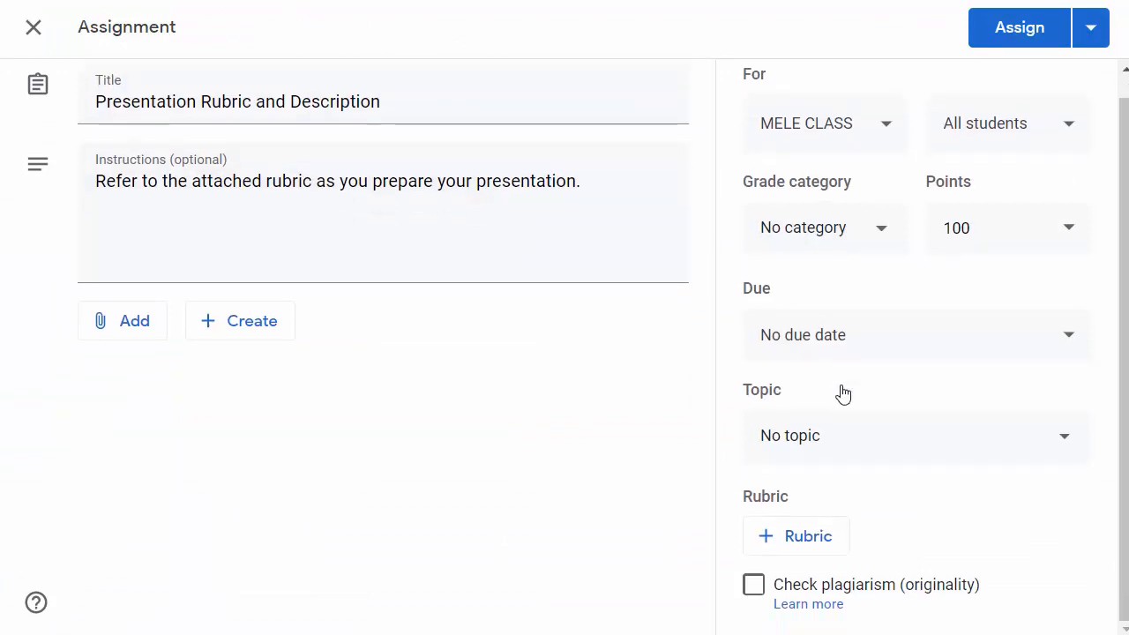
left_click(772, 547)
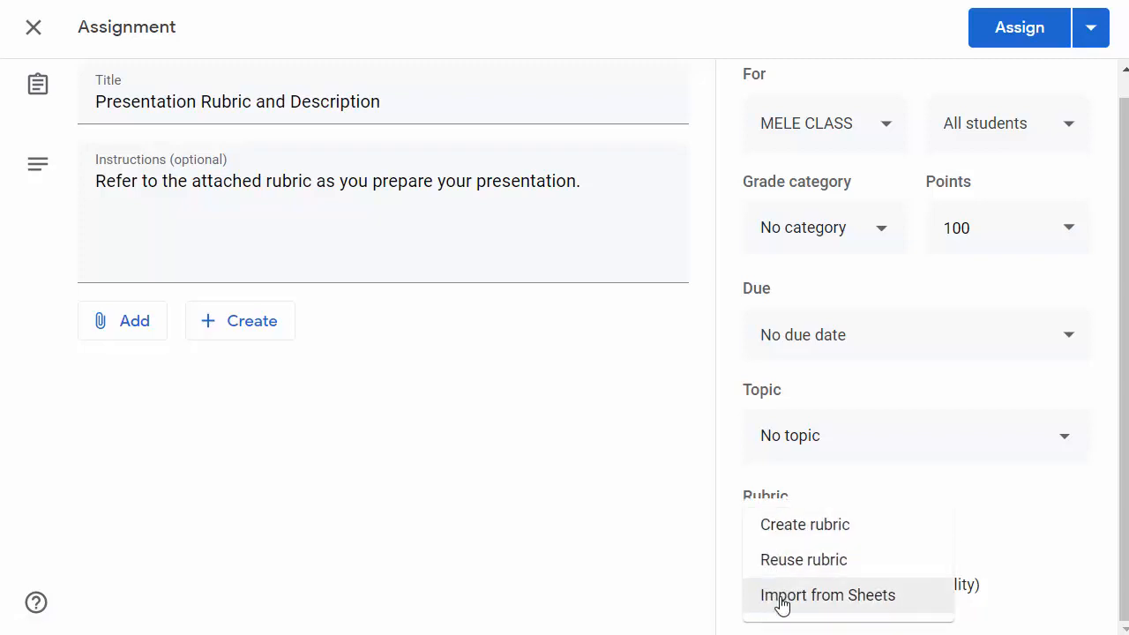
left_click(780, 604)
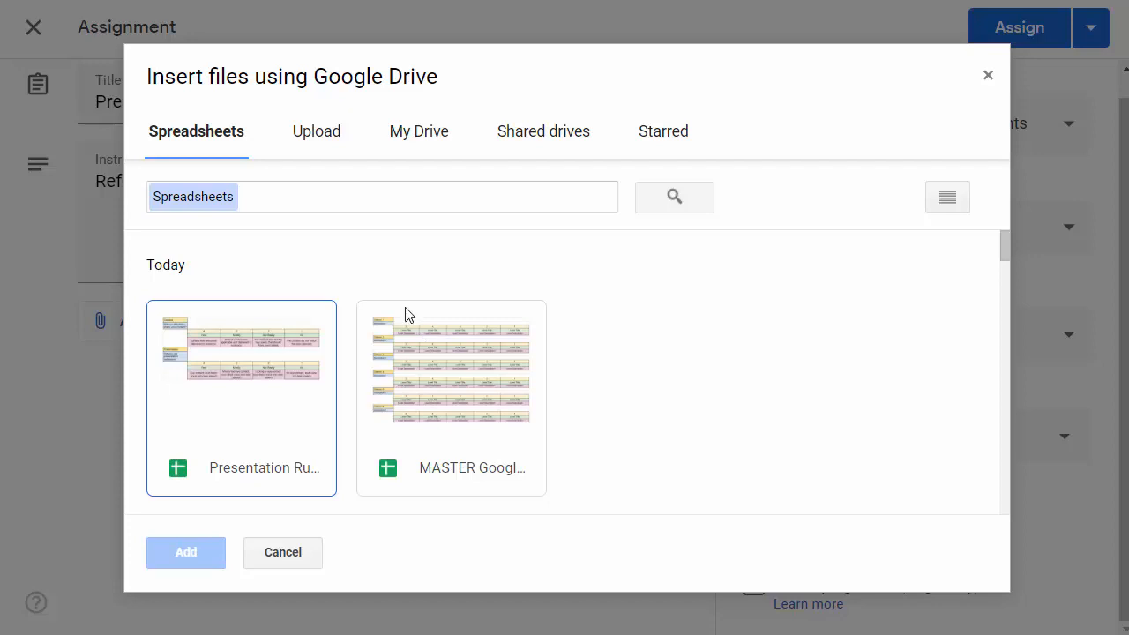
left_click(263, 361)
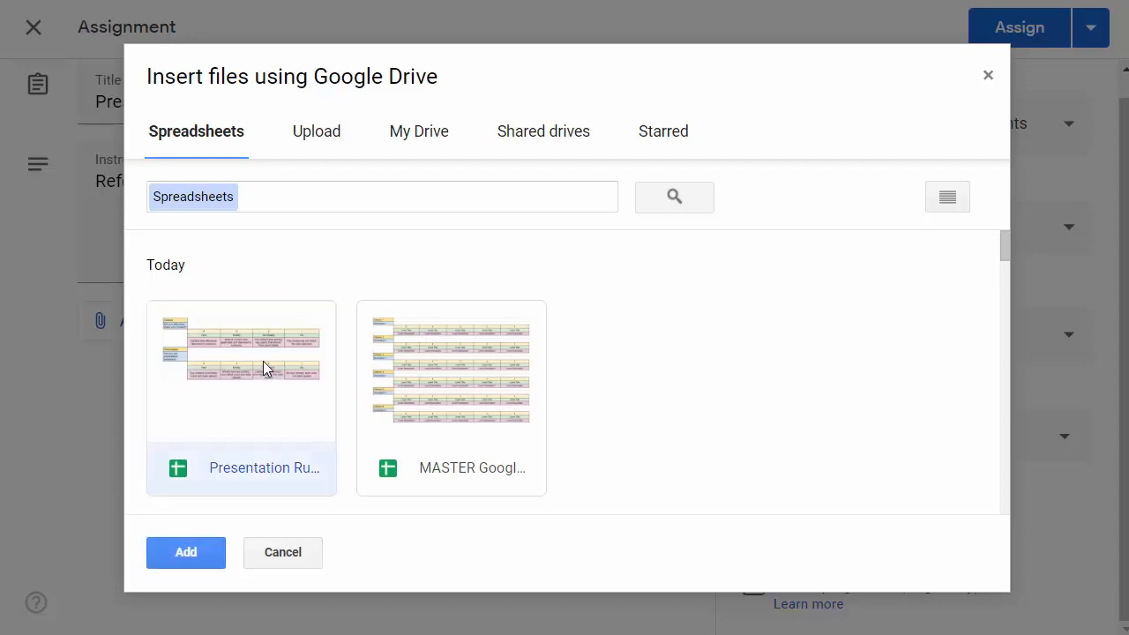
left_click(195, 550)
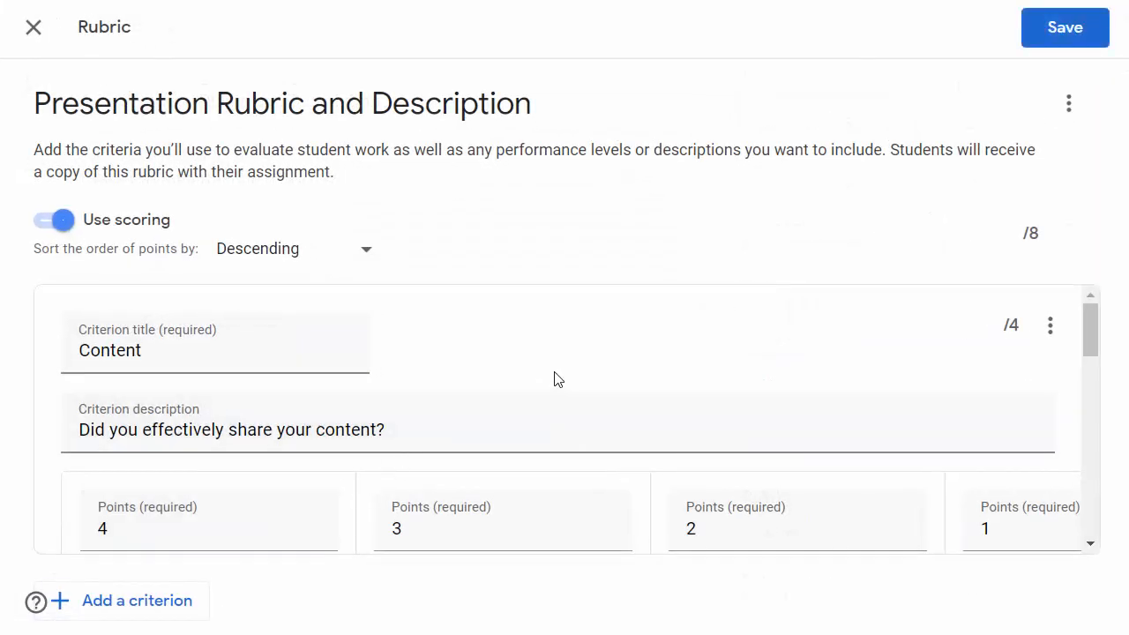
Review the imported Content and Presentation criteria with their levels, and save the rubric to the assignment.
scroll(553, 379, "down", 1)
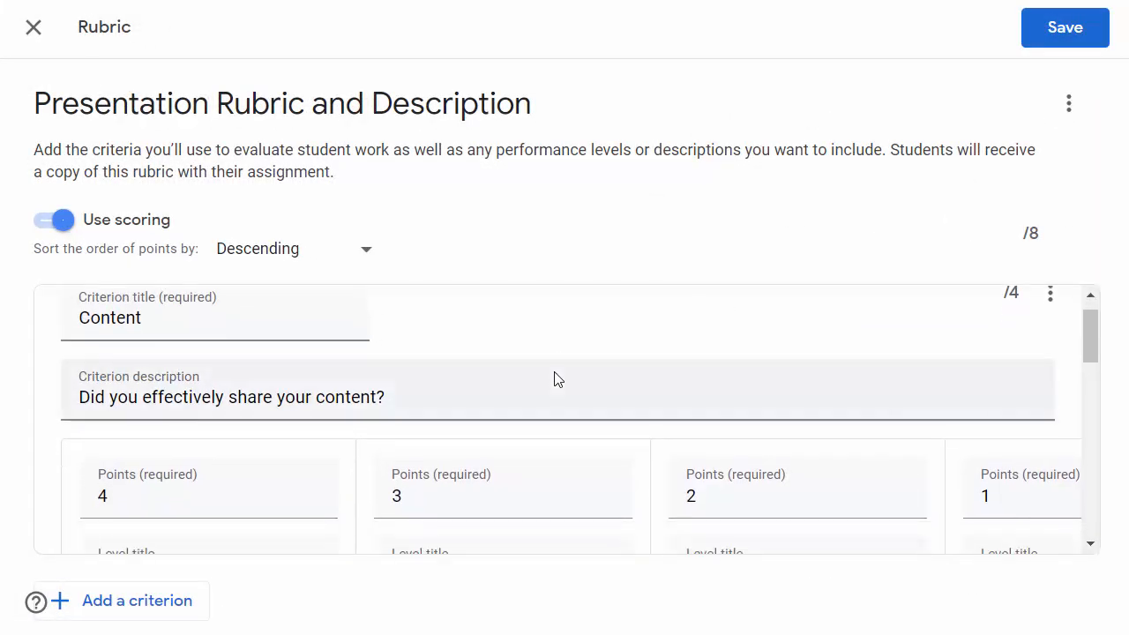
scroll(554, 379, "down", 2)
scroll(554, 380, "down", 5)
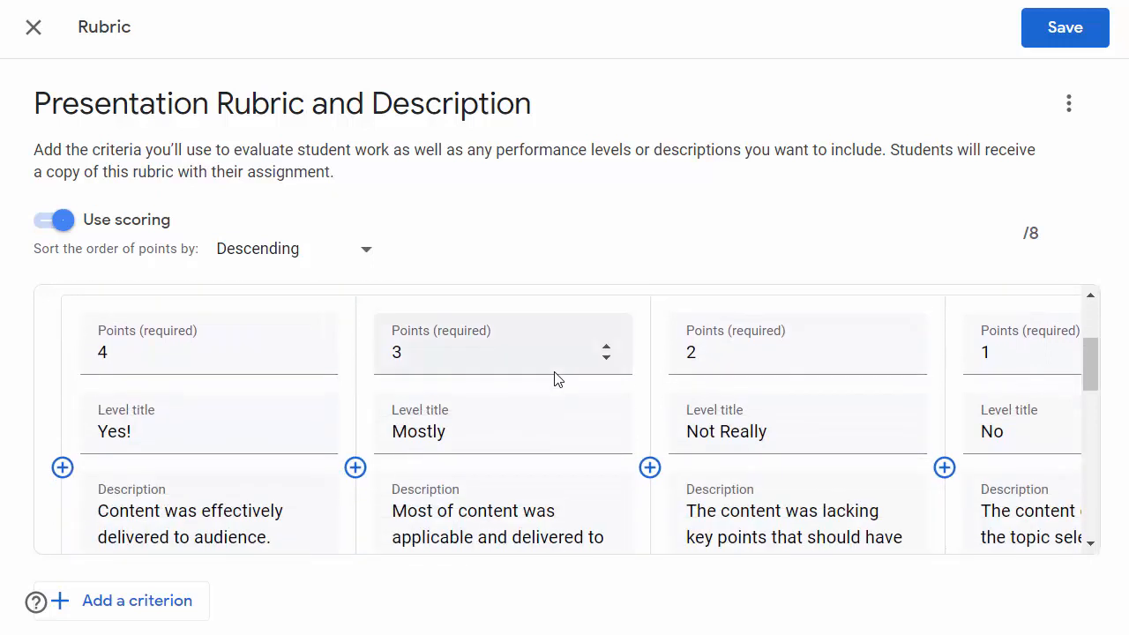
scroll(554, 379, "down", 8)
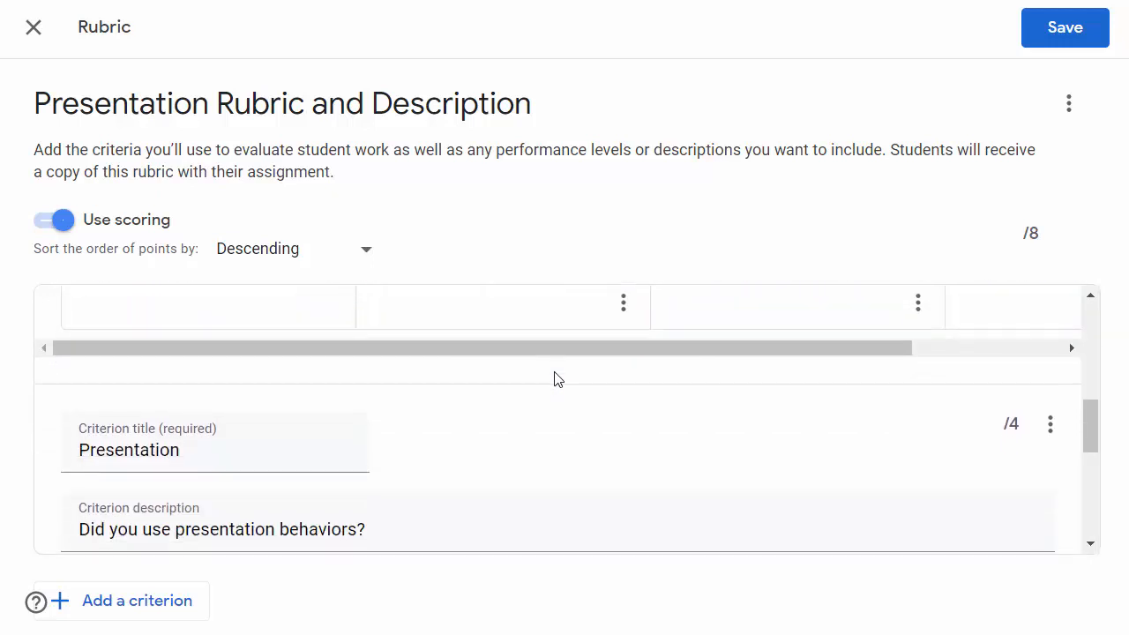
scroll(553, 379, "down", 4)
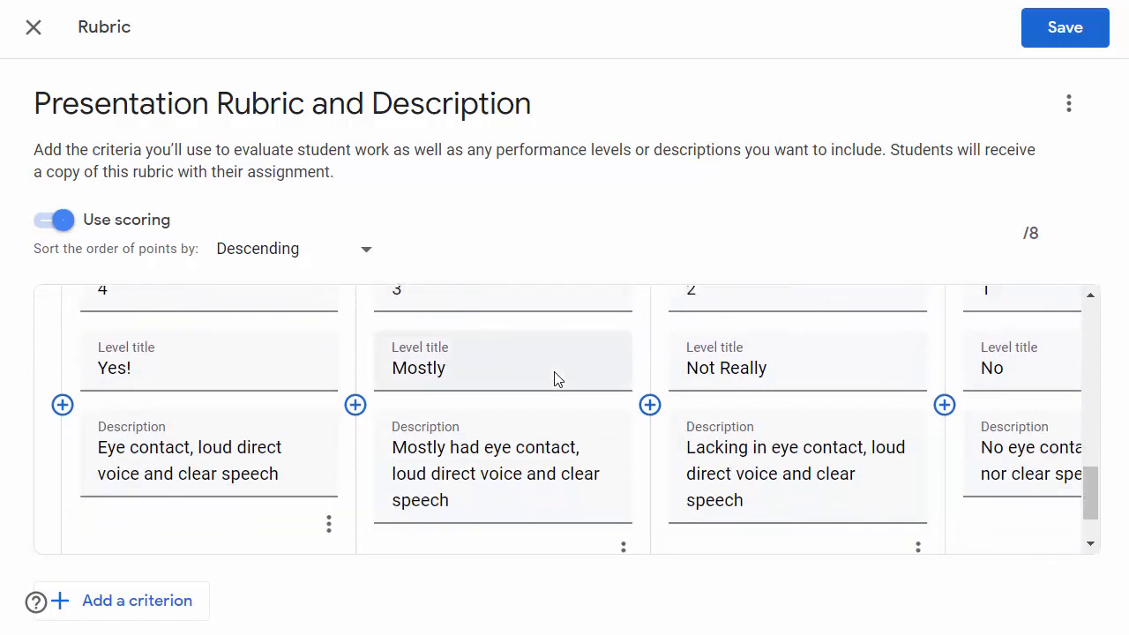
scroll(554, 379, "up", 10)
scroll(554, 380, "up", 6)
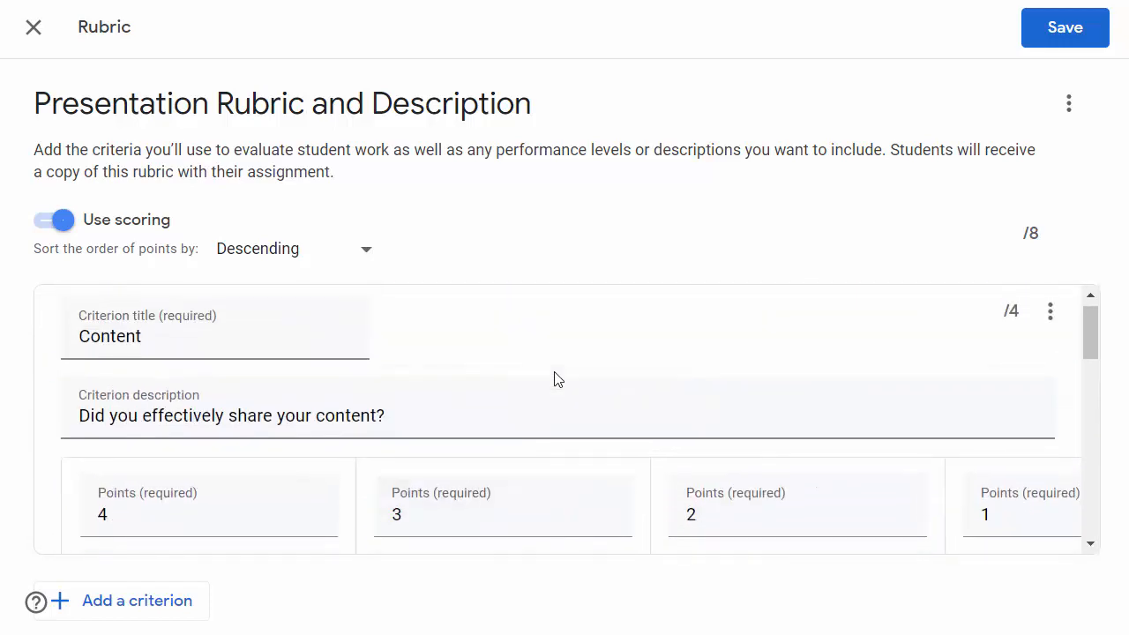
scroll(554, 379, "up", 1)
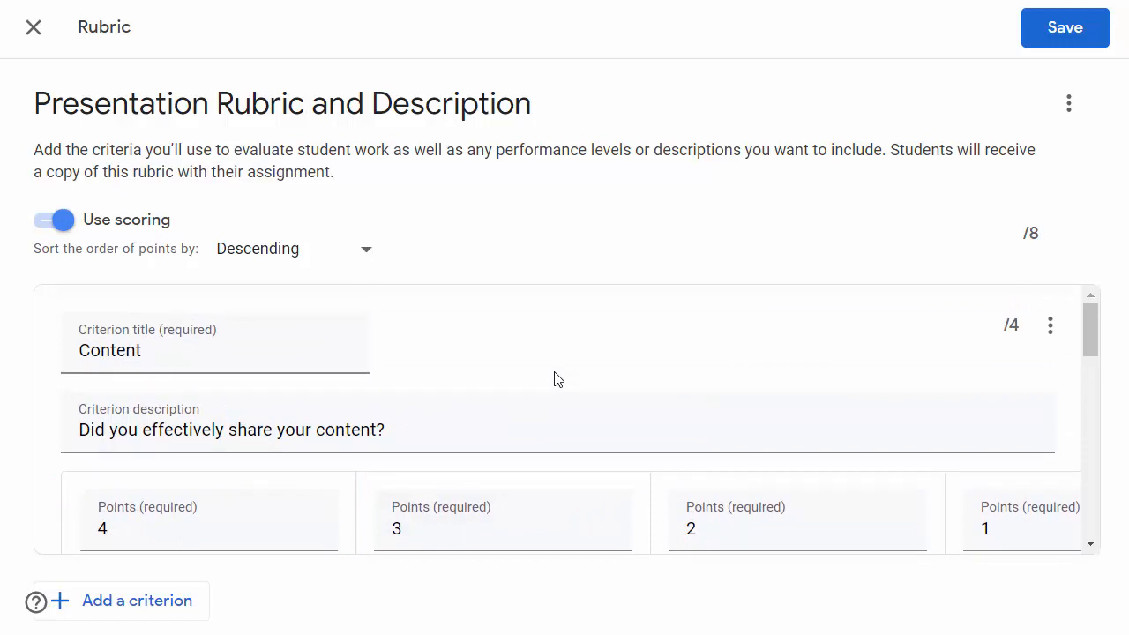
left_click(1066, 29)
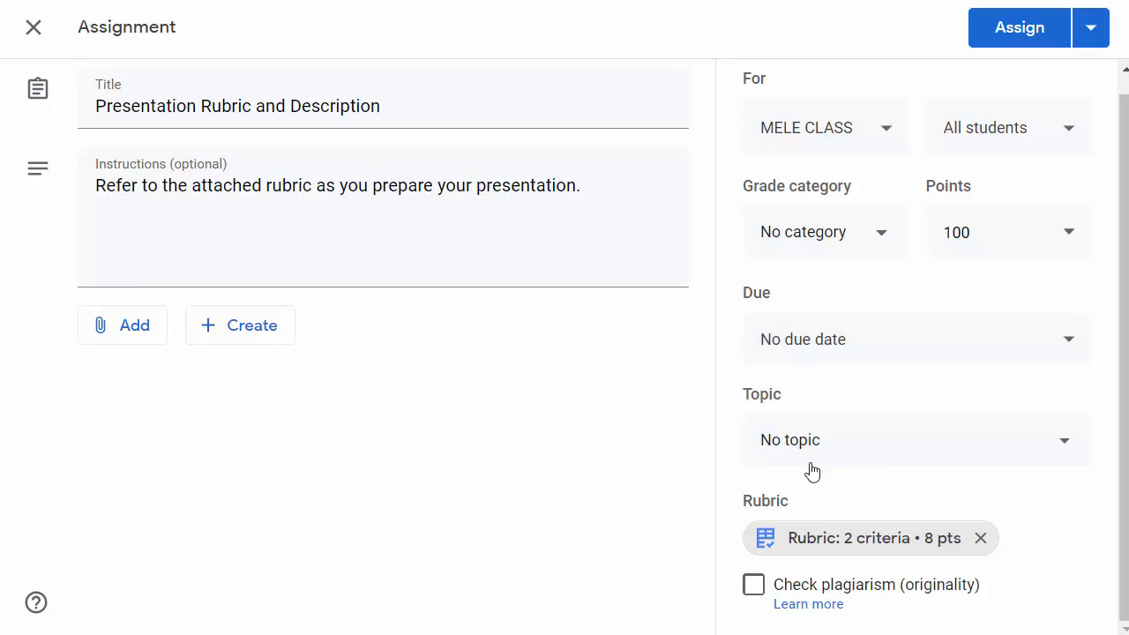
Check the source rubric spreadsheet once more, return to the assignment and assign "Presentation Rubric and Description" to all students.
left_click(774, 0)
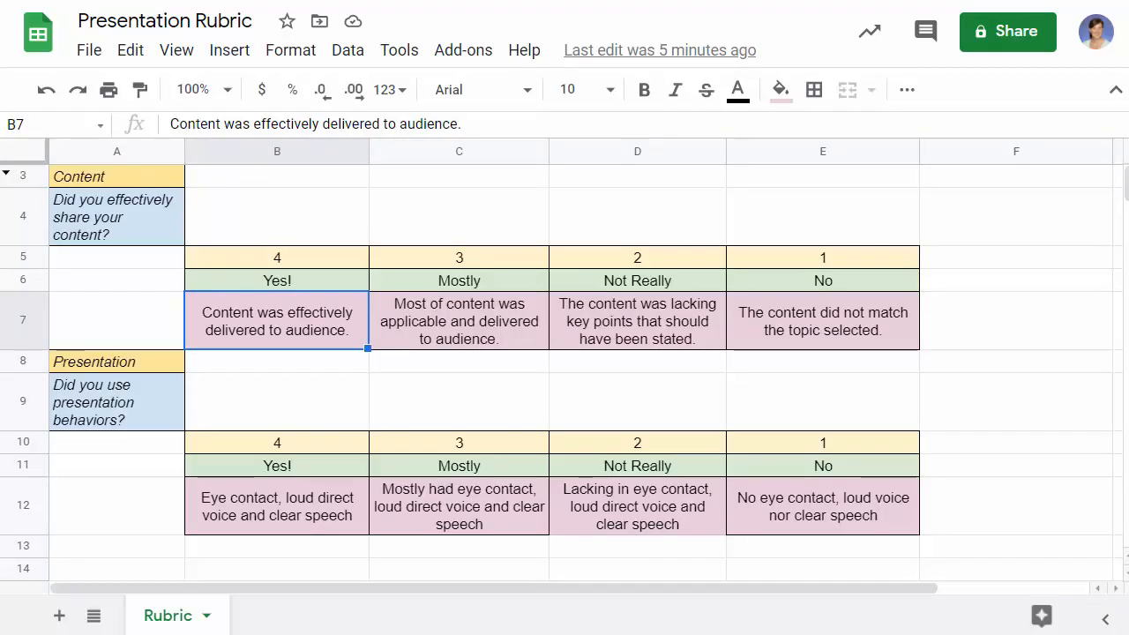
left_click(706, 0)
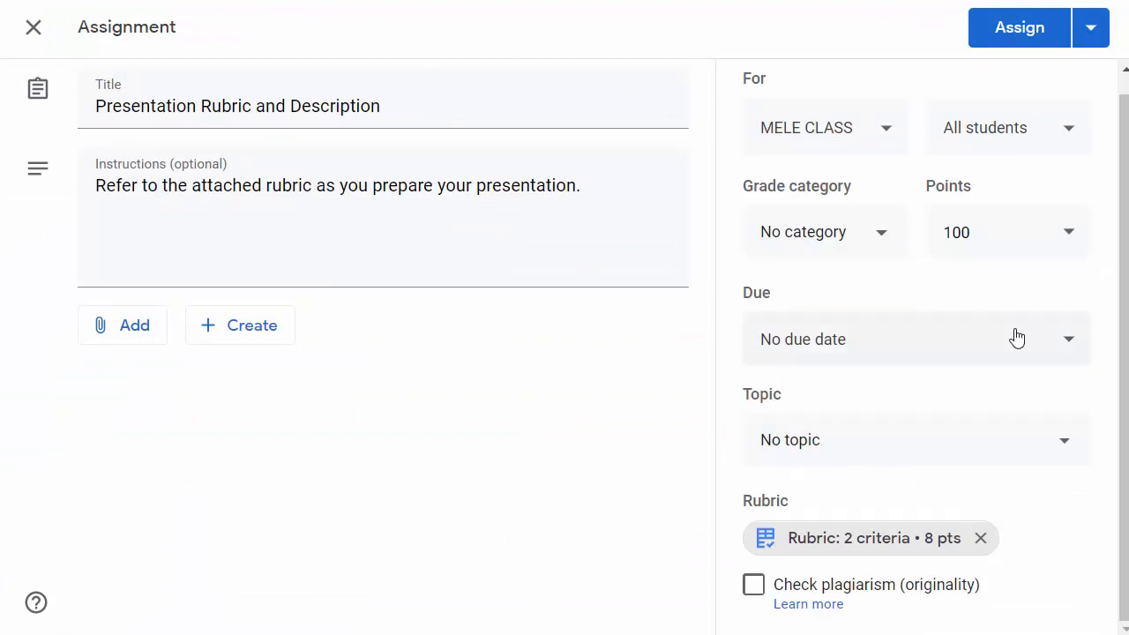
left_click(1021, 31)
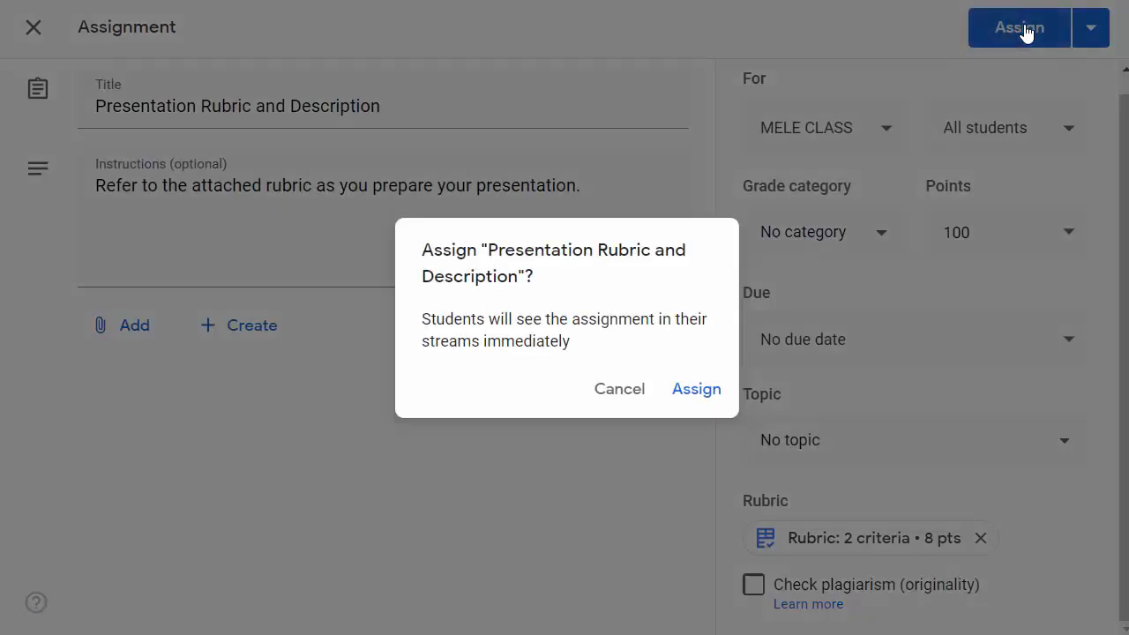
left_click(718, 386)
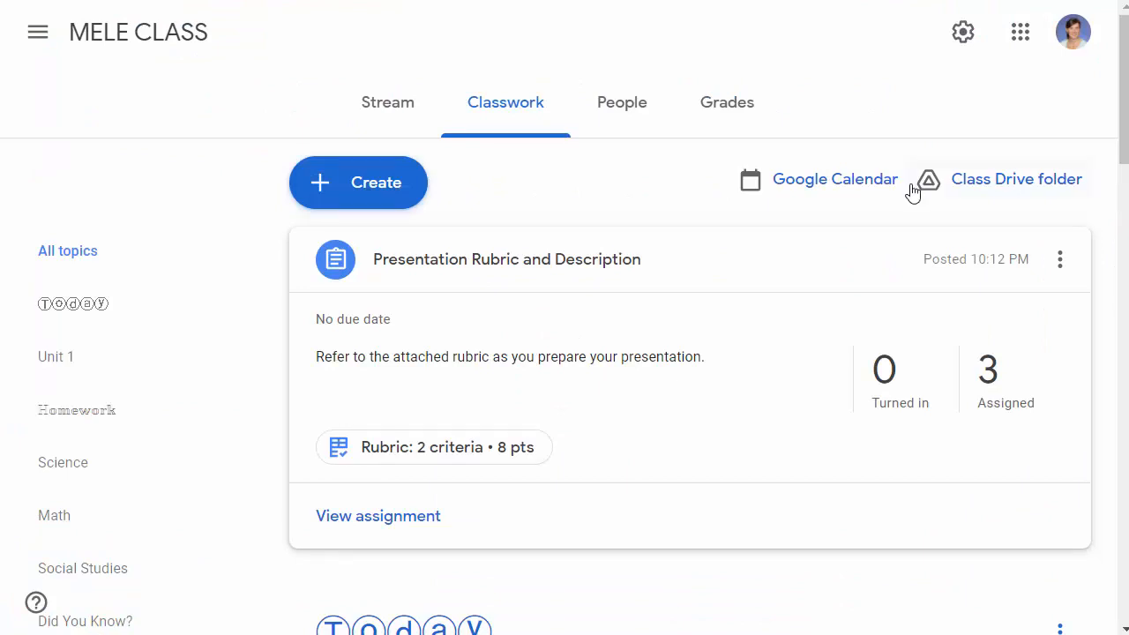
Open the assigned student work for "Presentation Rubric and Description" and look over the first student's rubric.
left_click(990, 398)
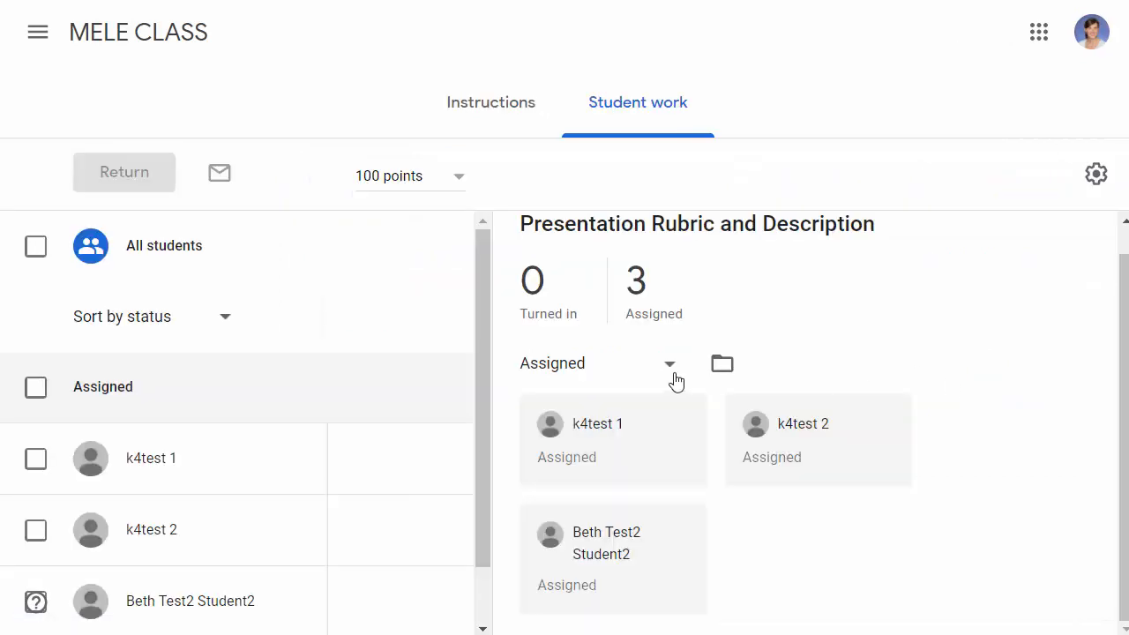
left_click(143, 468)
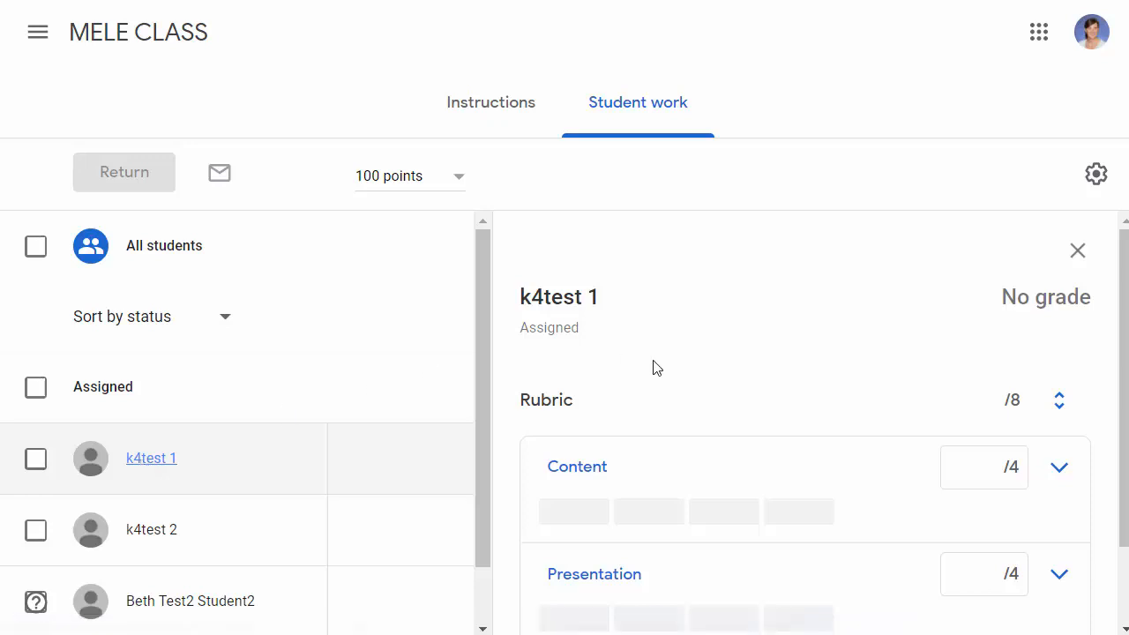
scroll(657, 368, "down", 1)
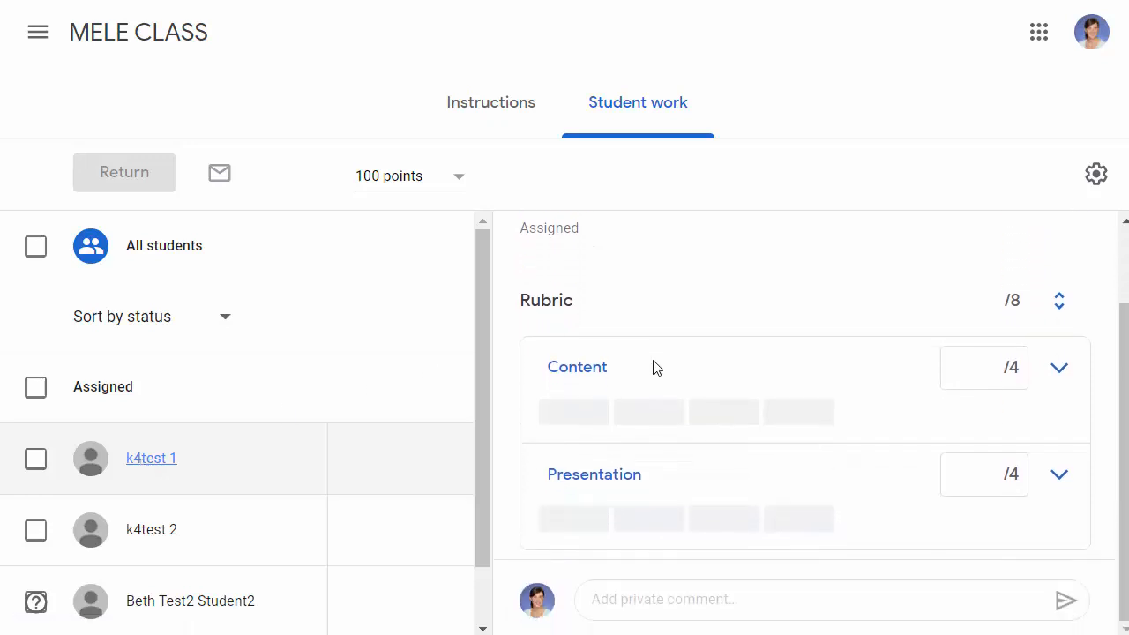
scroll(654, 368, "up", 1)
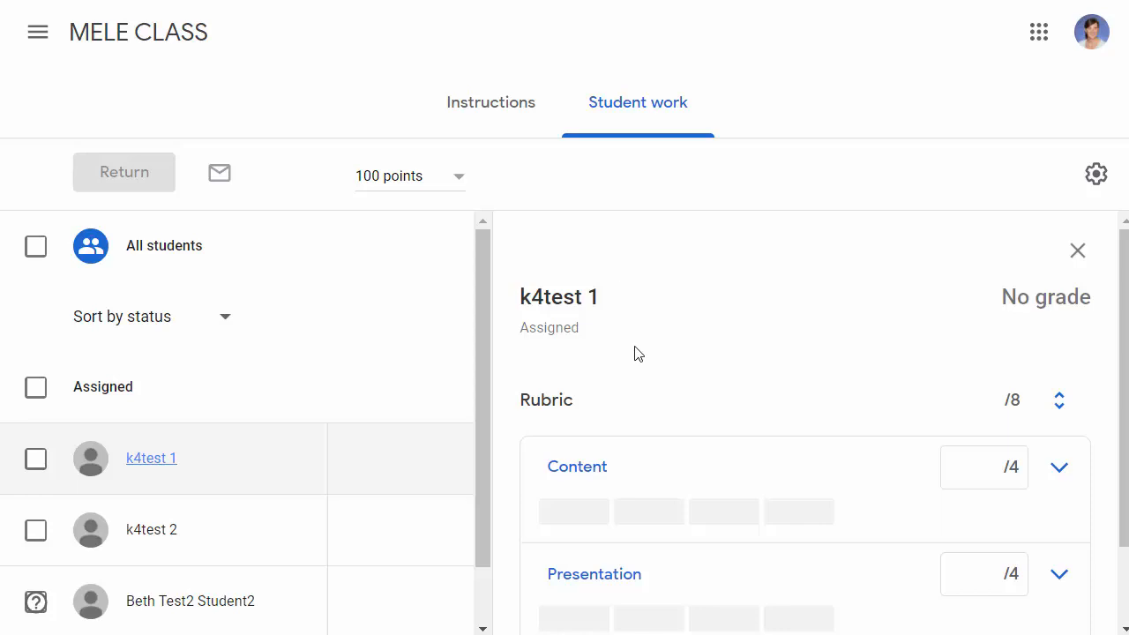
scroll(639, 353, "down", 1)
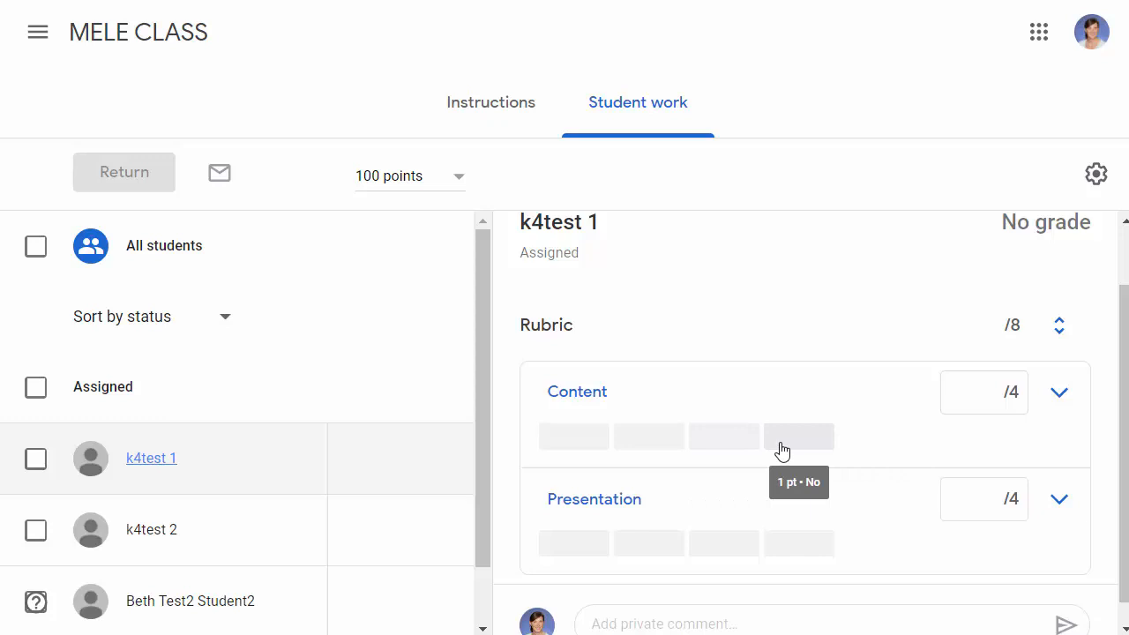
Rate the first student 3 points for Content and 4 points for Presentation using the rubric levels.
left_click(640, 438)
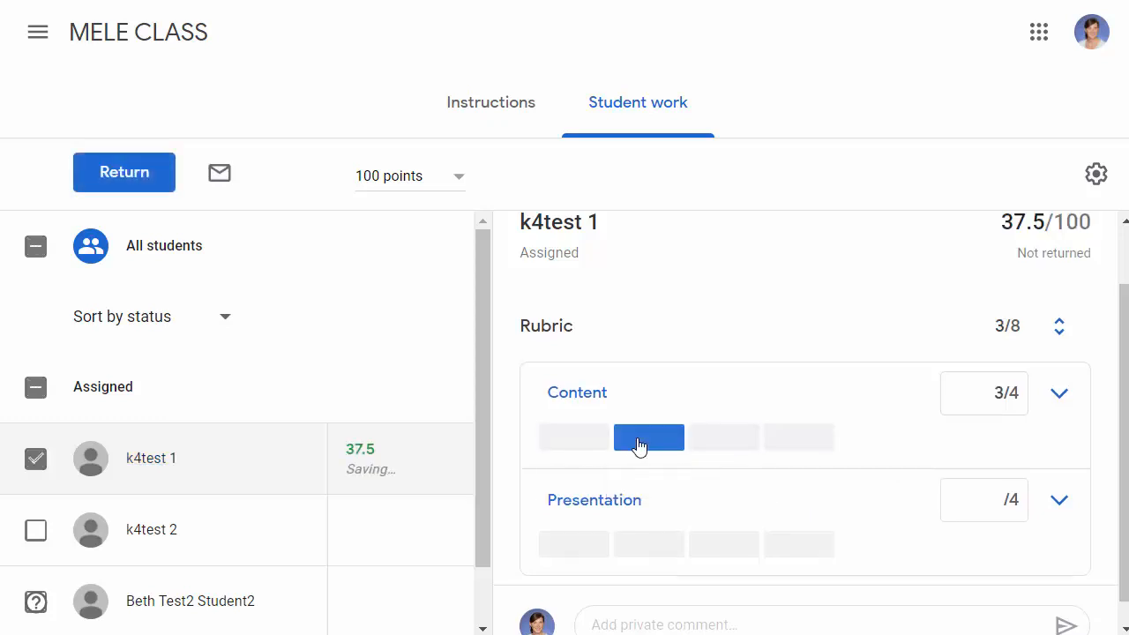
left_click(581, 544)
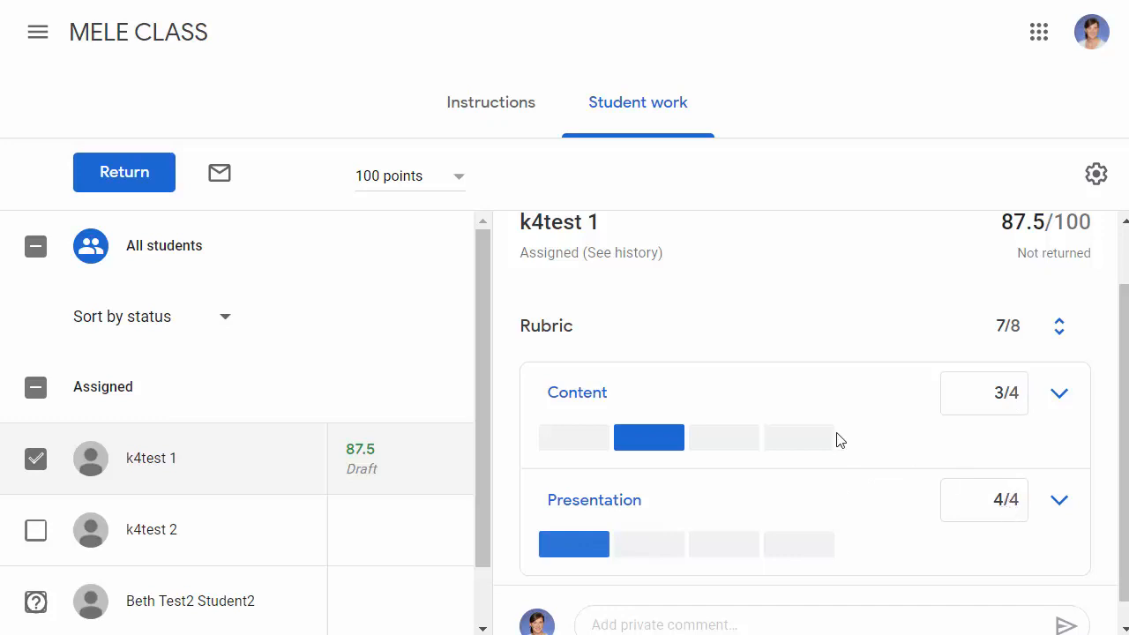
Enter scores of 2 for Content and 1 for Presentation in the first student's rubric.
left_click(1003, 393)
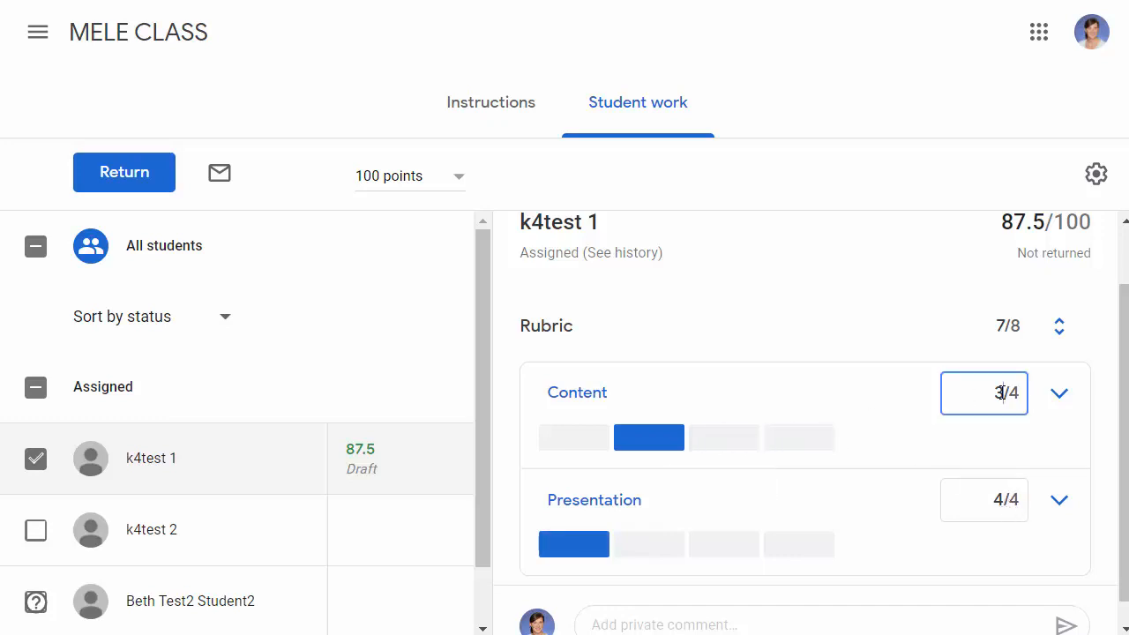
type("2")
left_click(1005, 500)
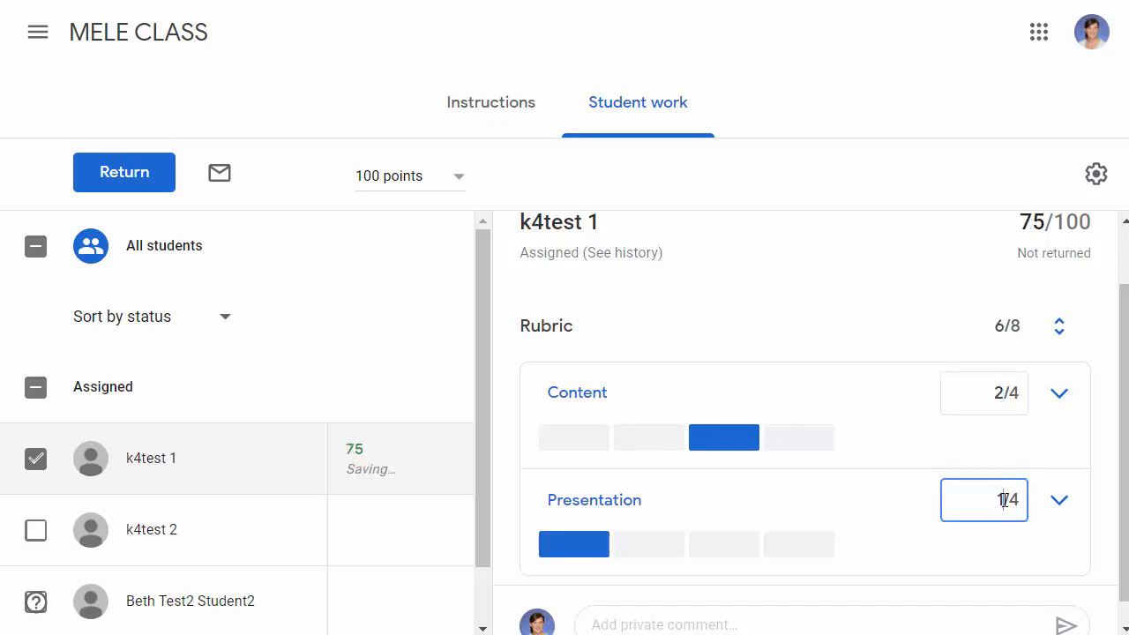
type("1")
Check the Content level descriptions, and rate the first student 3 points each for Content and Presentation using the rubric levels.
left_click(1061, 412)
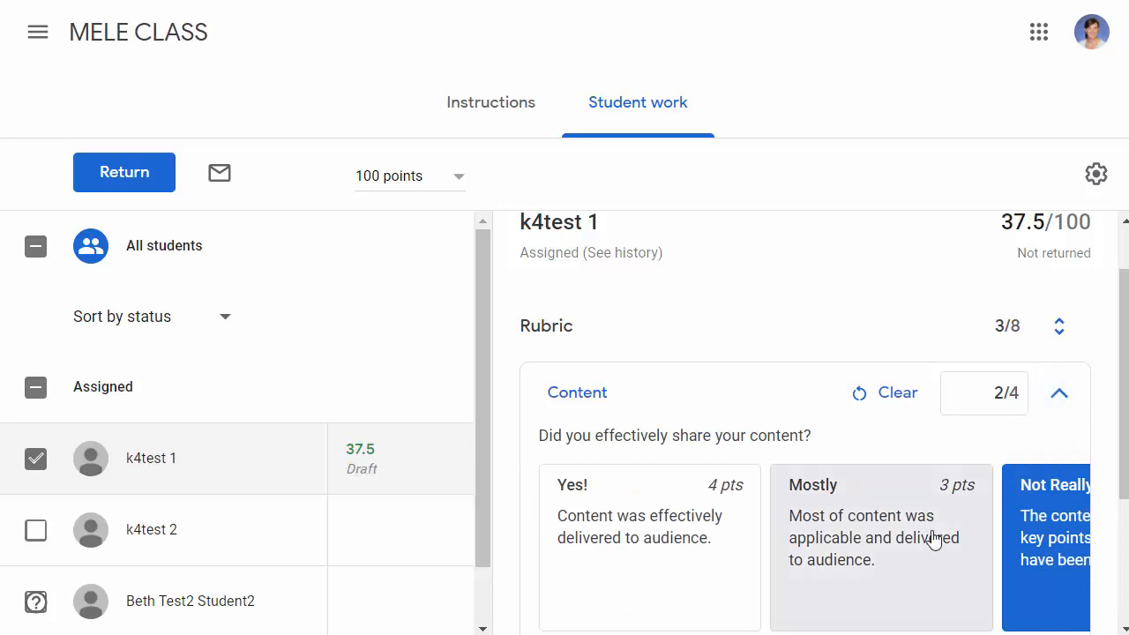
left_click(1058, 396)
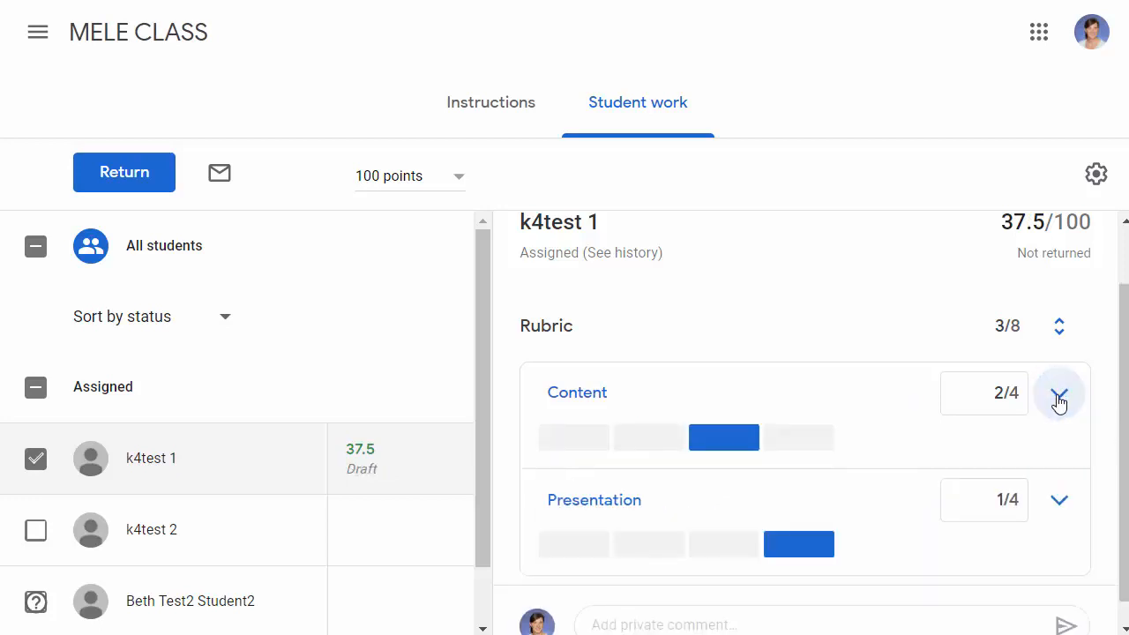
left_click(1059, 401)
left_click(1059, 399)
left_click(641, 441)
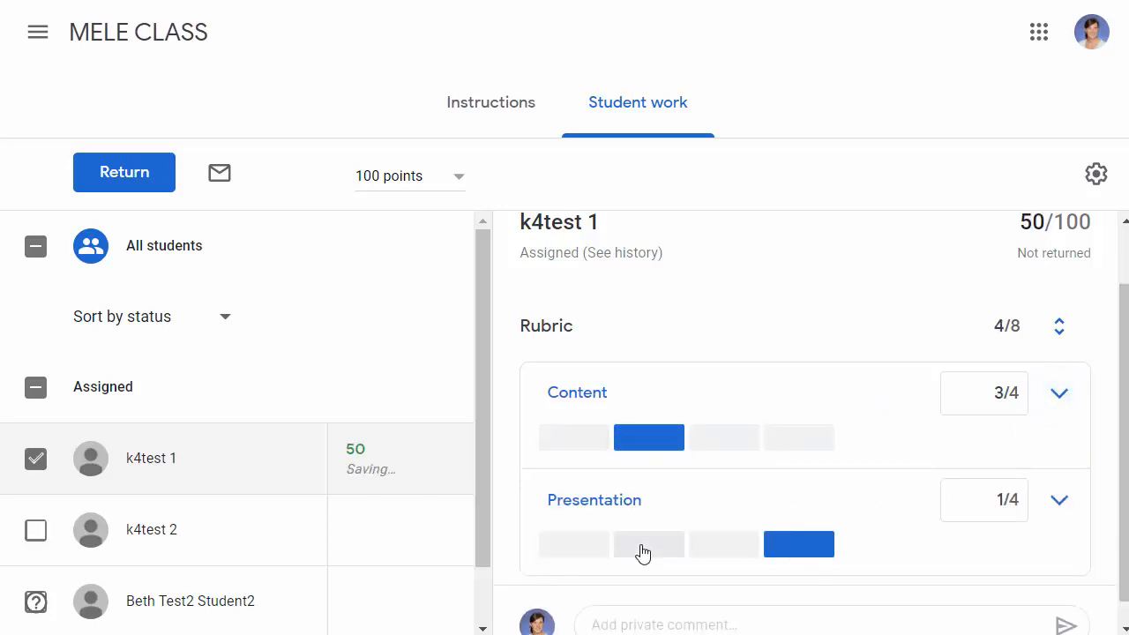
left_click(642, 547)
Post the private comment "Great job today!" to the first student and close that student's work.
scroll(721, 521, "down", 1)
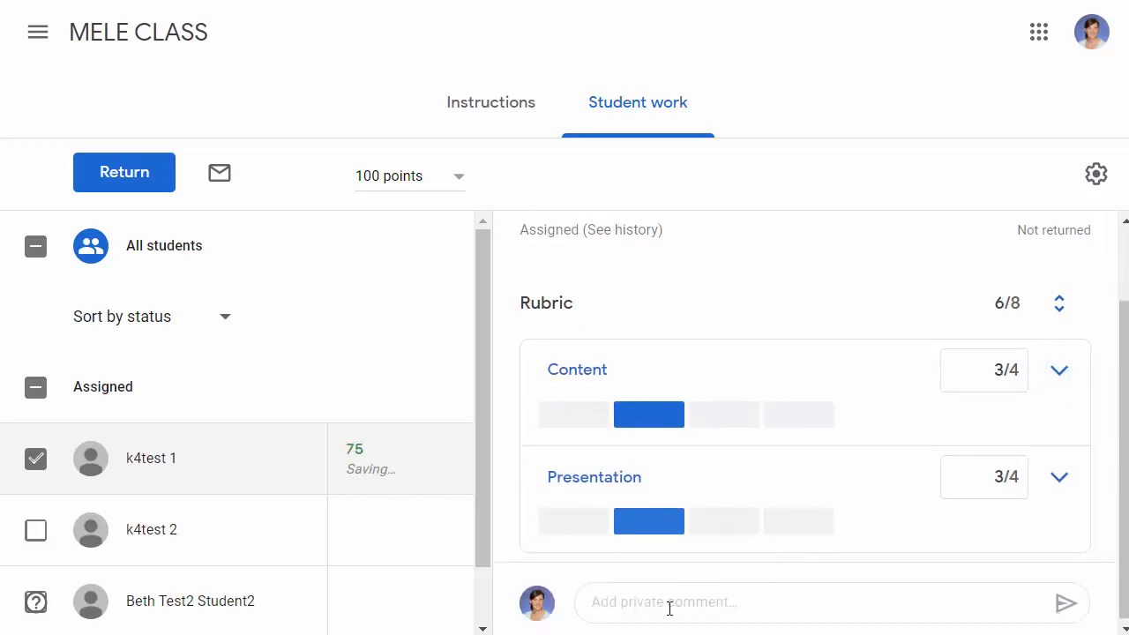
left_click(669, 609)
type("Great job")
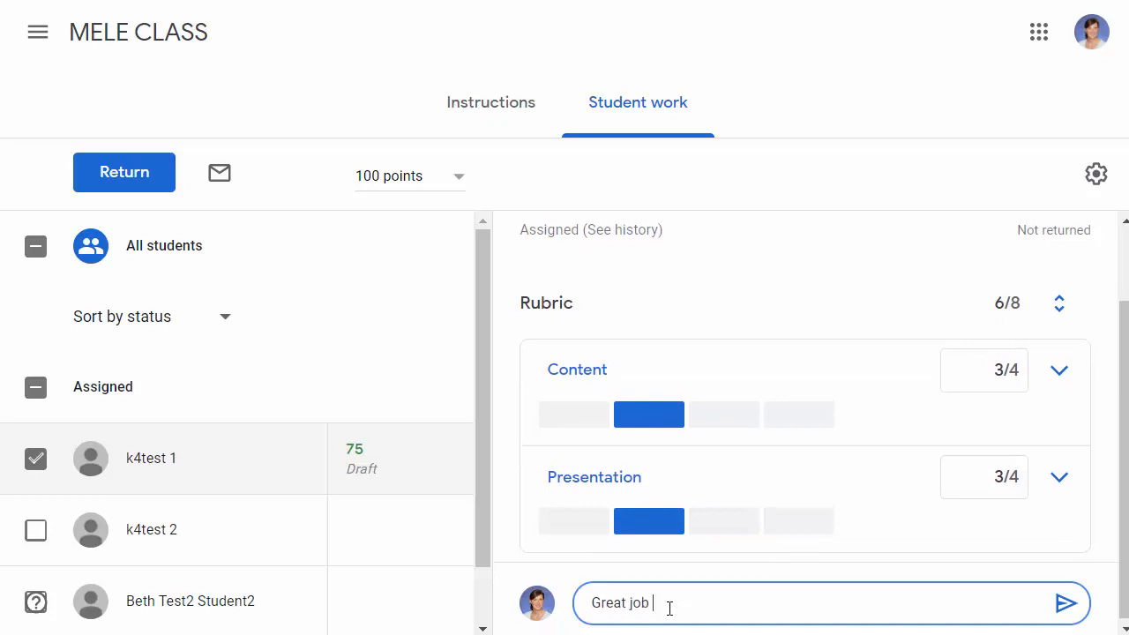
type(" today!")
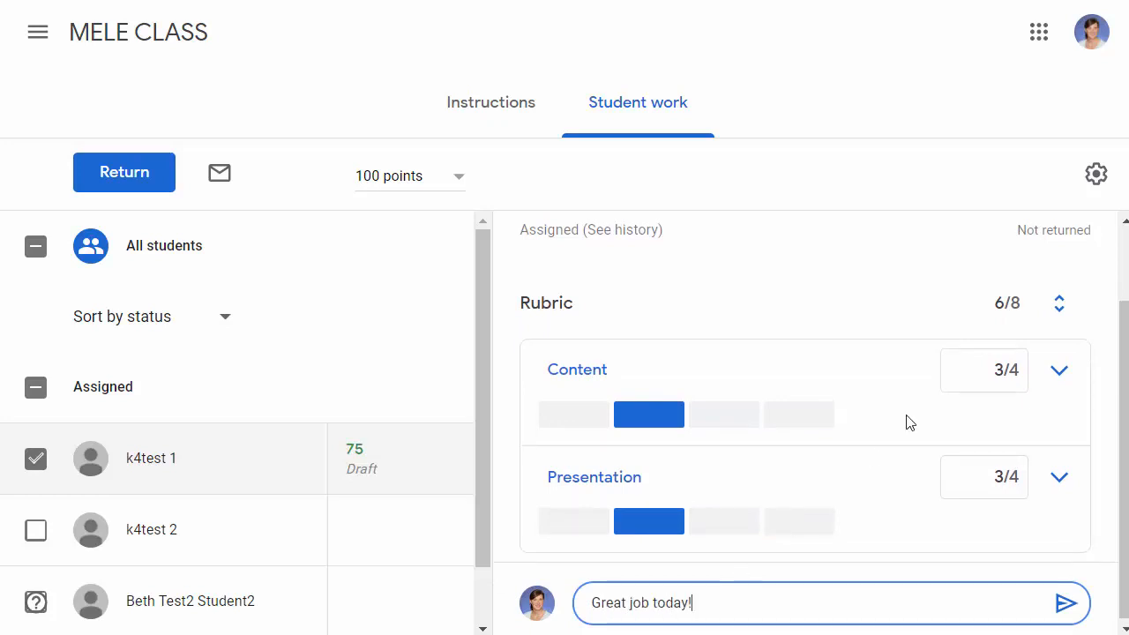
scroll(913, 385, "up", 1)
scroll(914, 385, "up", 2)
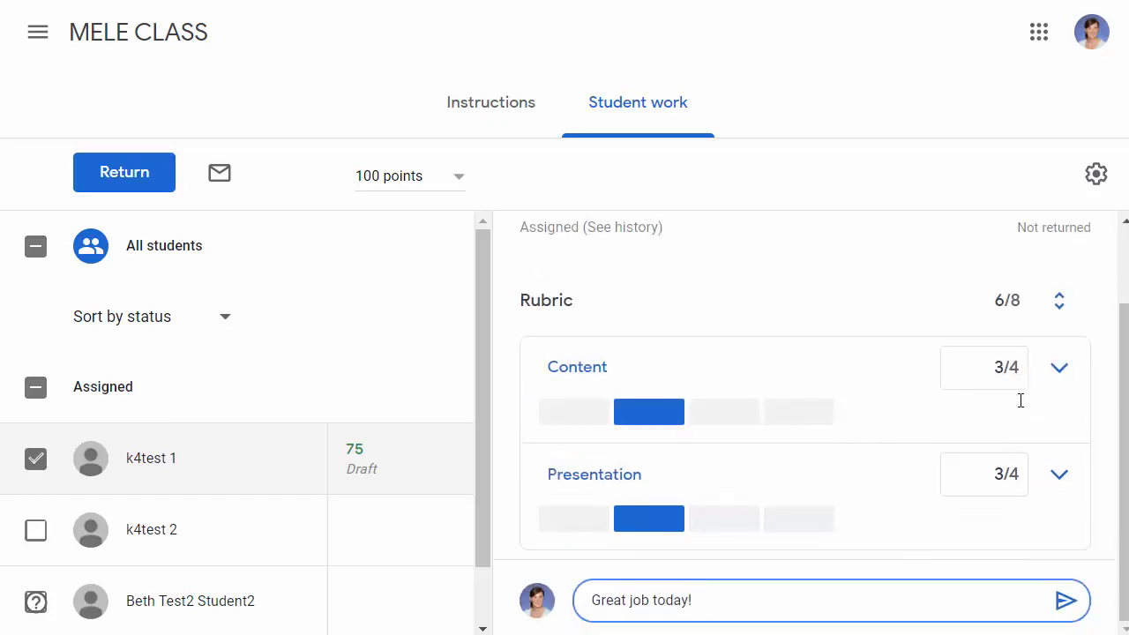
left_click(1066, 601)
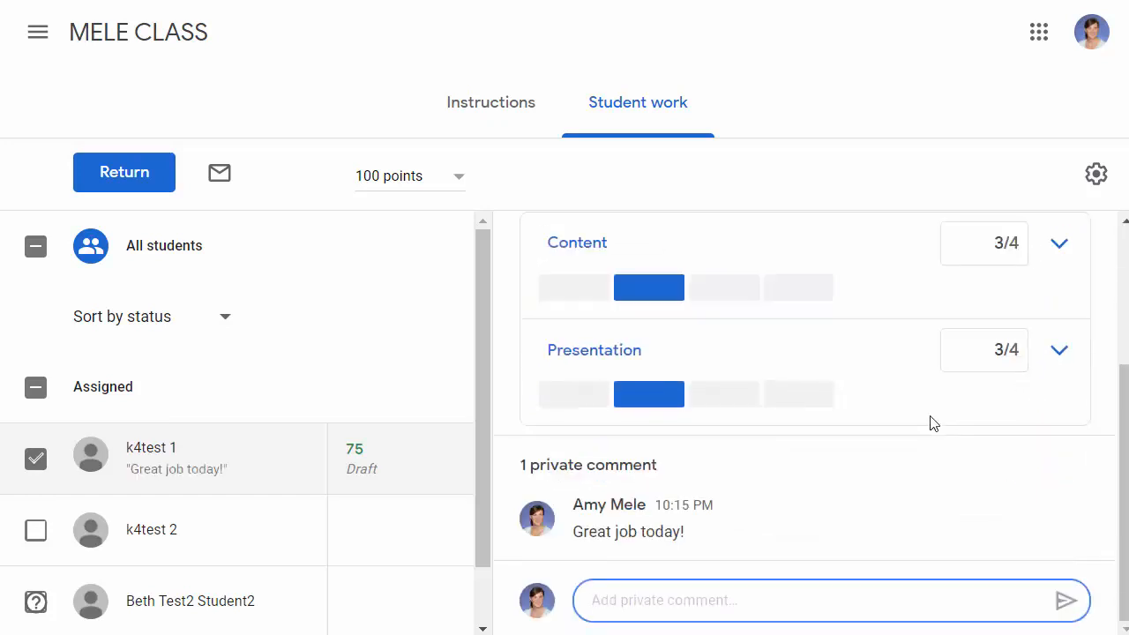
scroll(933, 423, "up", 3)
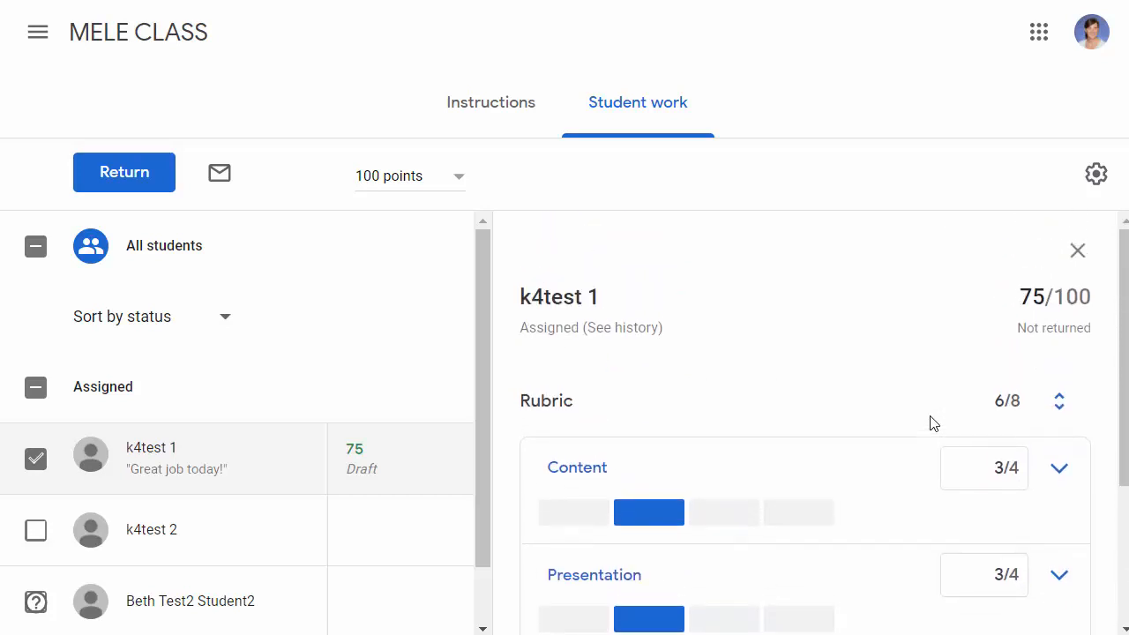
left_click(1079, 255)
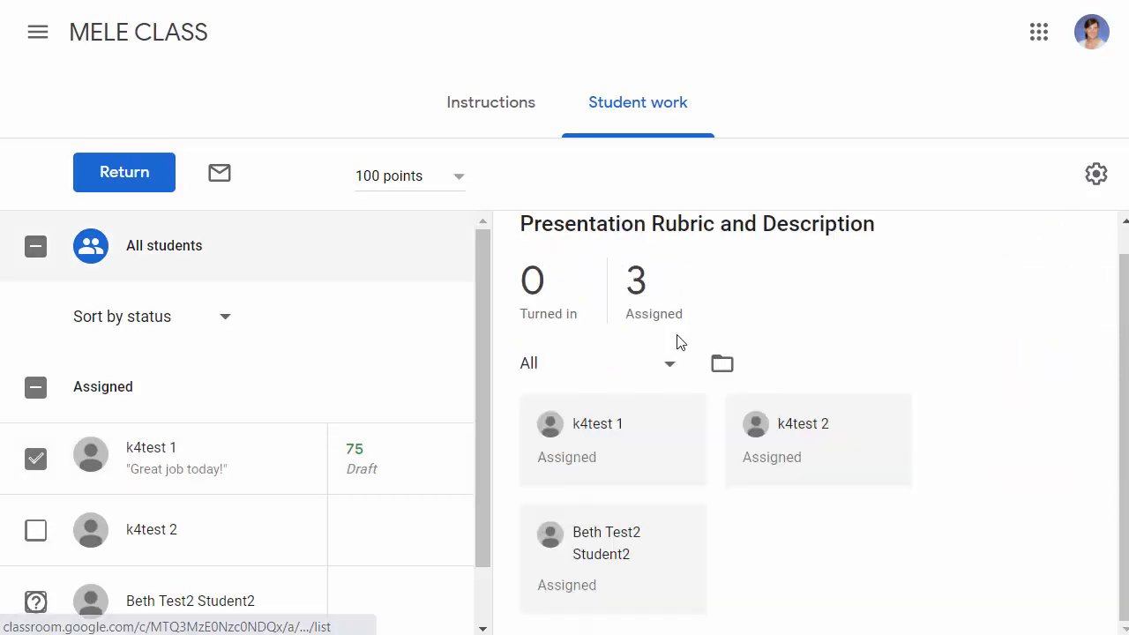
Open the second student's work and rate Content and Presentation 4 points each using the rubric levels.
left_click(145, 535)
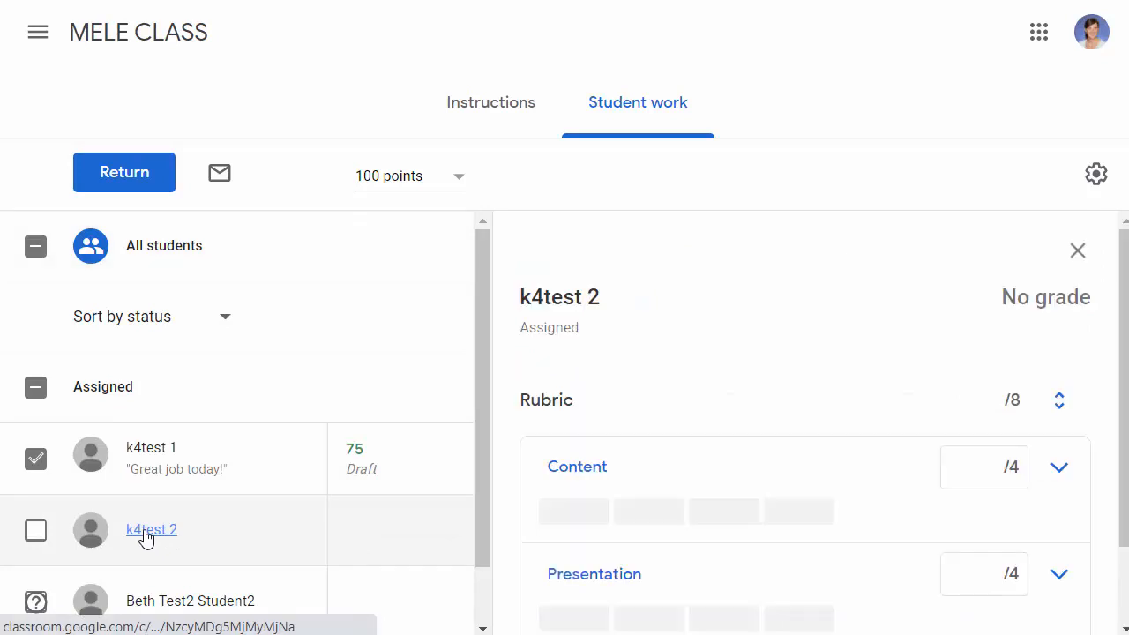
left_click(565, 513)
scroll(562, 517, "down", 2)
left_click(562, 516)
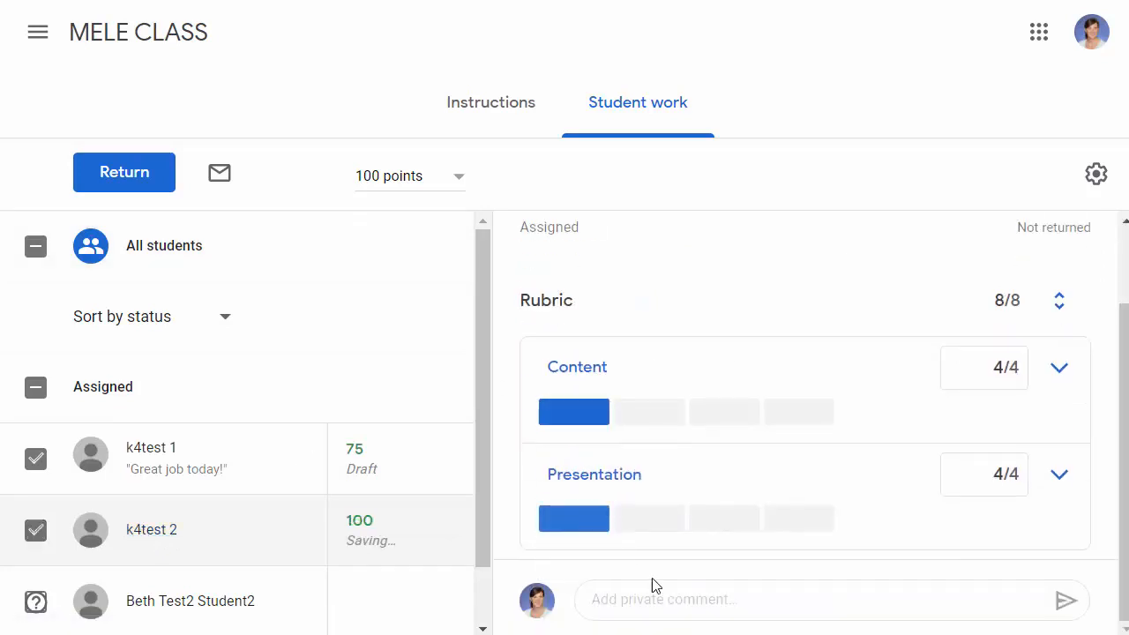
Post the private comment "Keep up the great work!" to the second student.
left_click(668, 602)
type("Keep ")
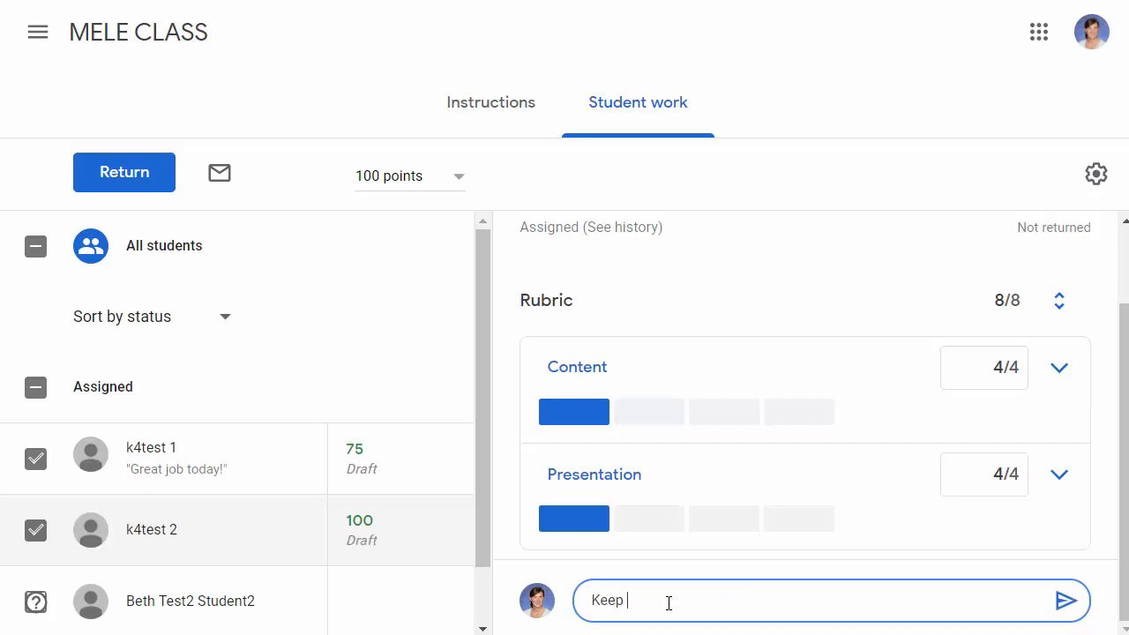
type("up the great work!")
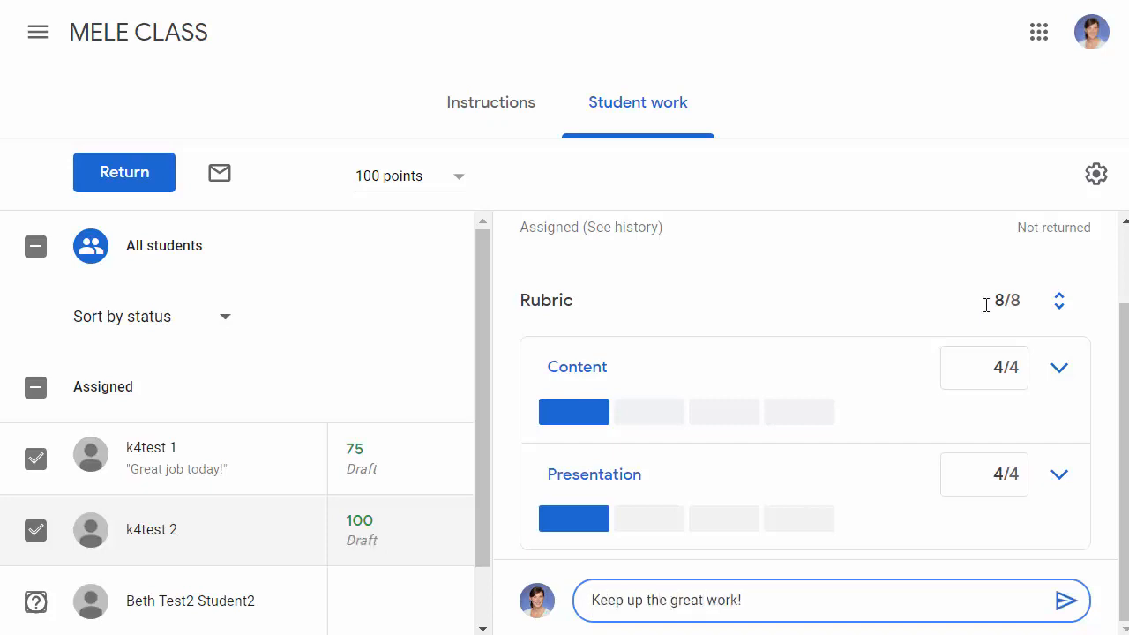
scroll(1025, 511, "up", 1)
scroll(1015, 338, "down", 1)
left_click(1067, 601)
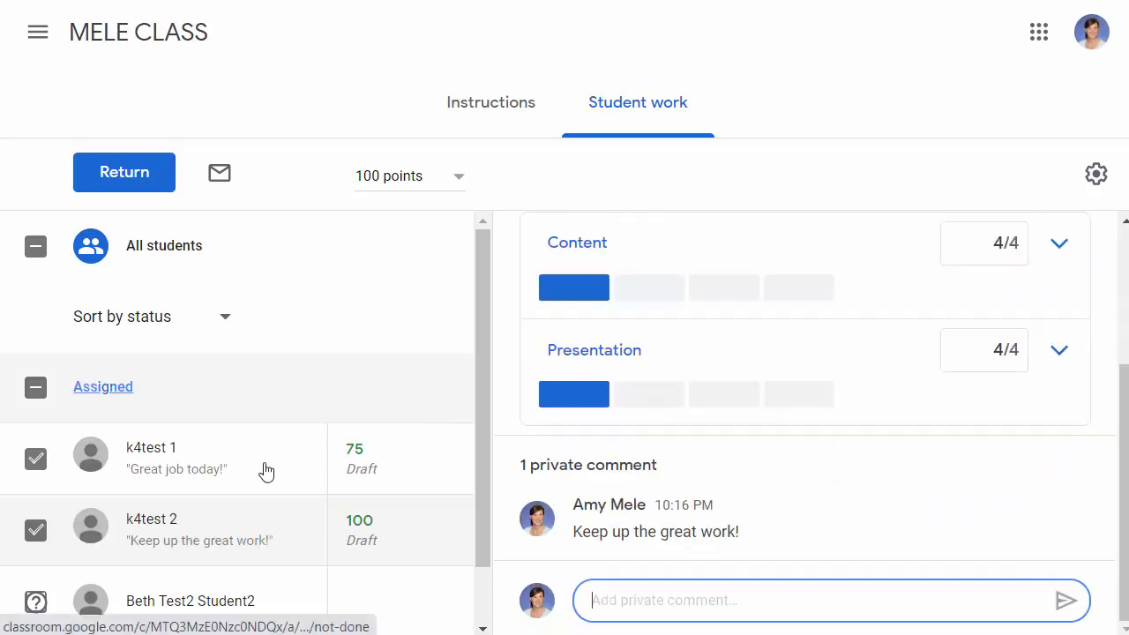
scroll(746, 380, "up", 3)
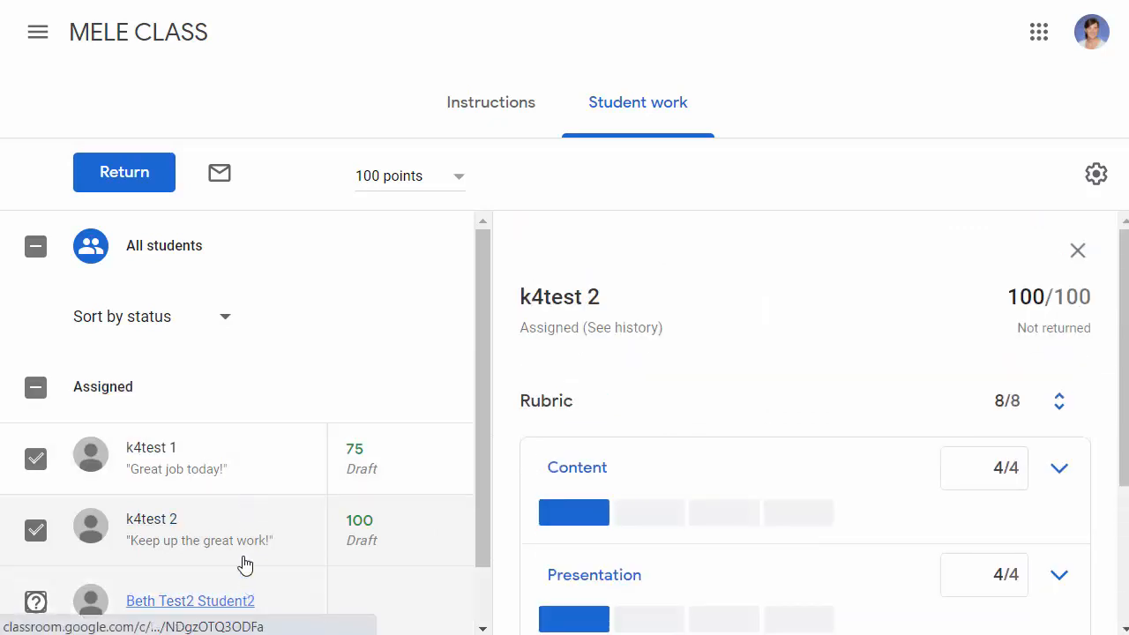
Return the graded work to the two selected students, including the unsubmitted assignments.
left_click(120, 173)
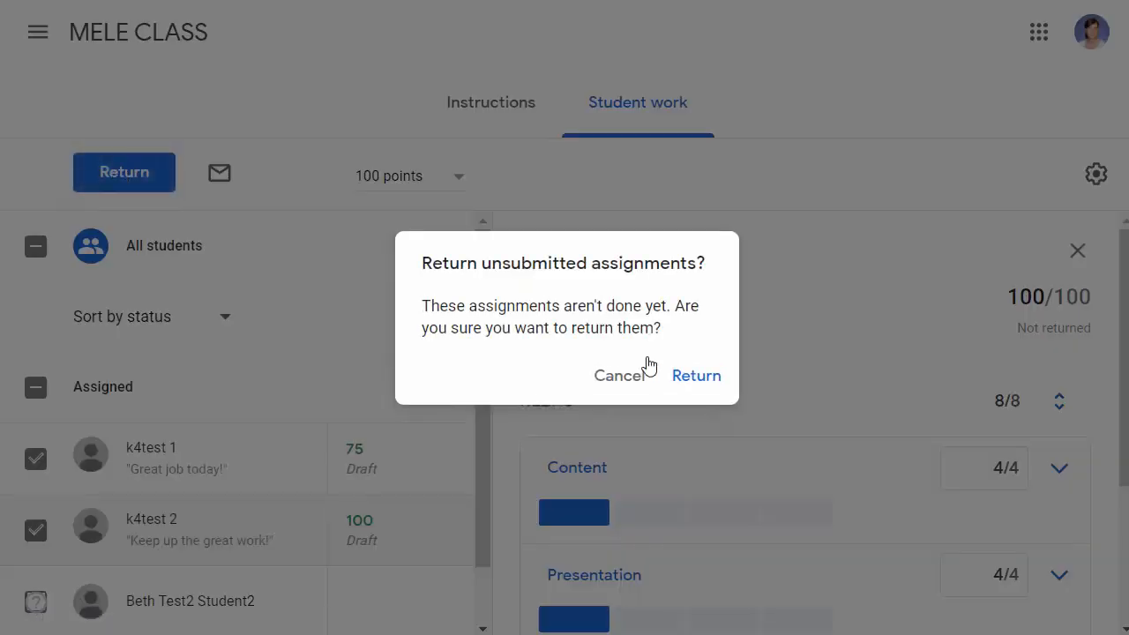
left_click(690, 376)
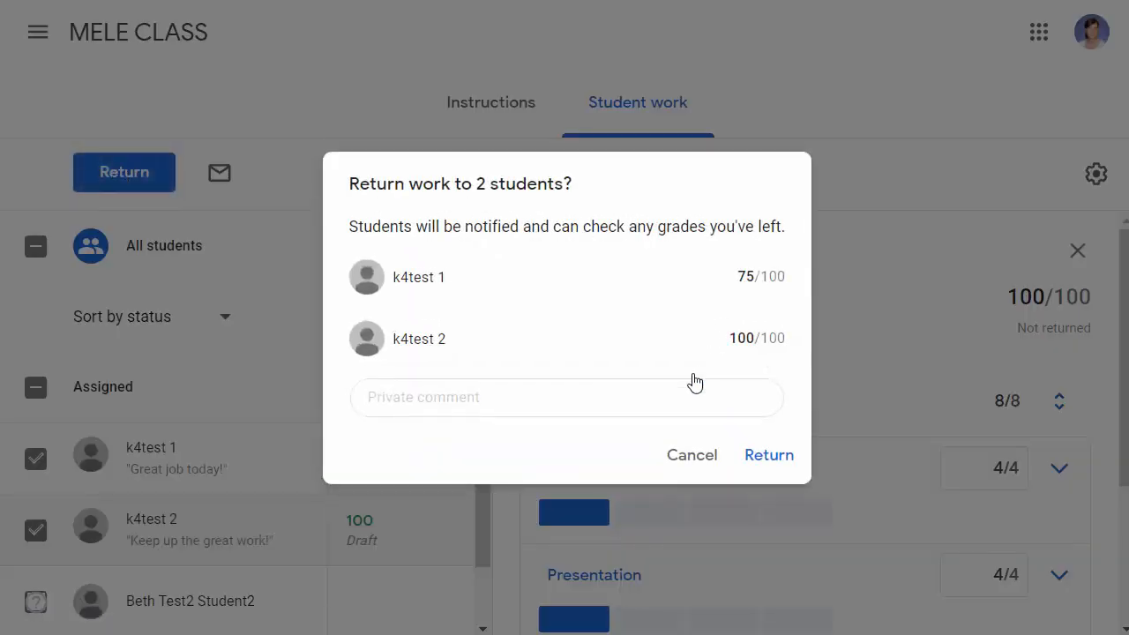
left_click(752, 457)
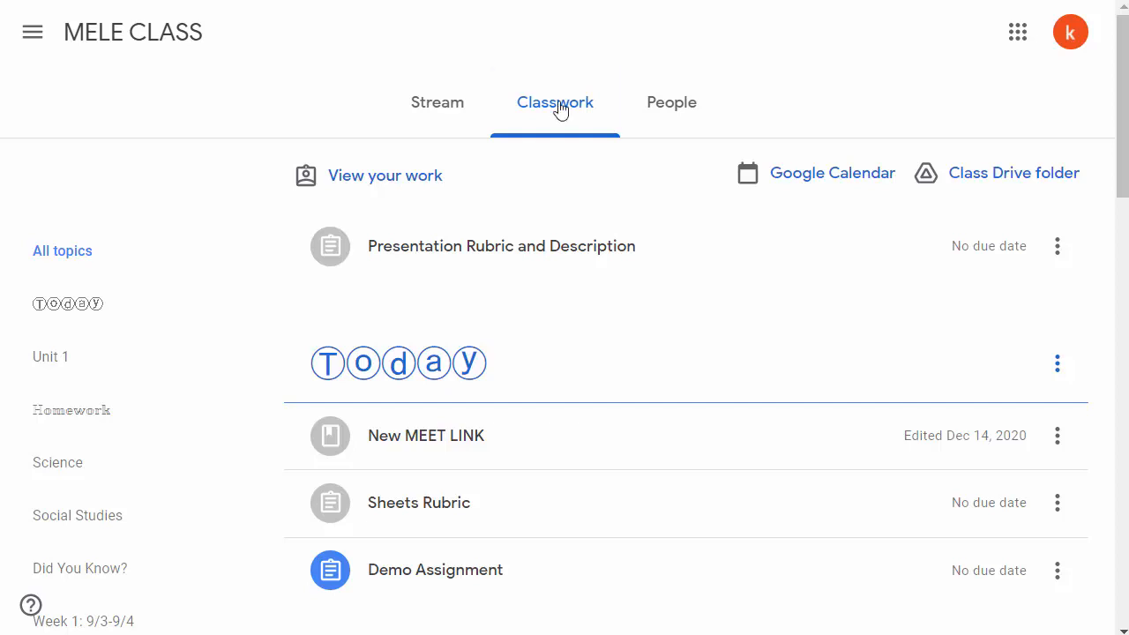
In the first student's account, view the returned "Presentation Rubric and Description" work and look over its Content rating, grade and comment.
left_click(399, 173)
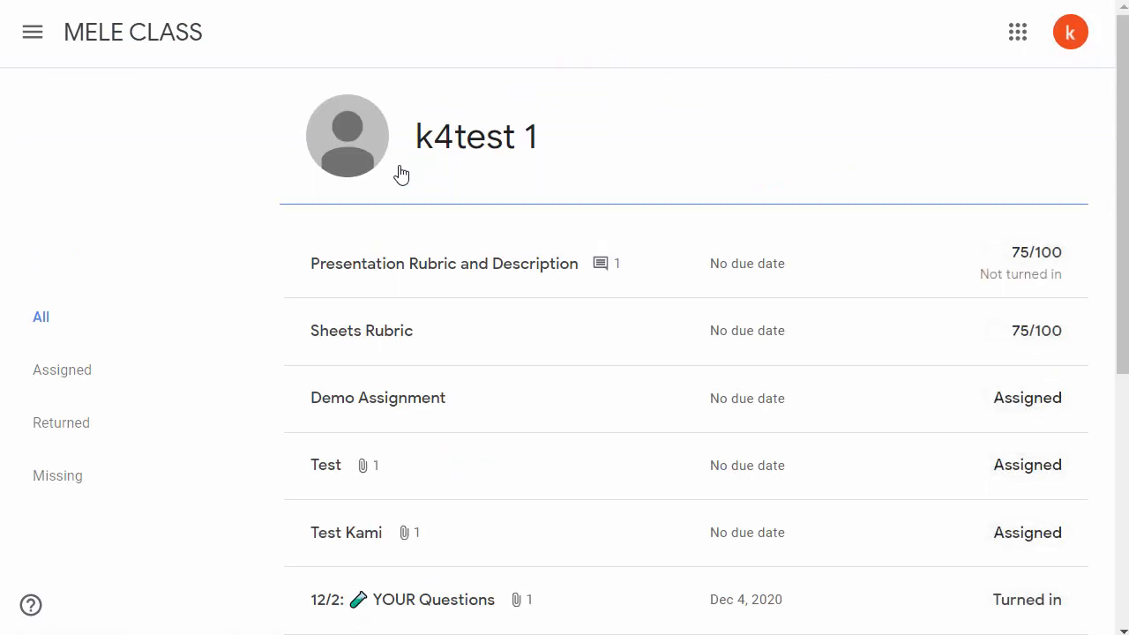
left_click(432, 277)
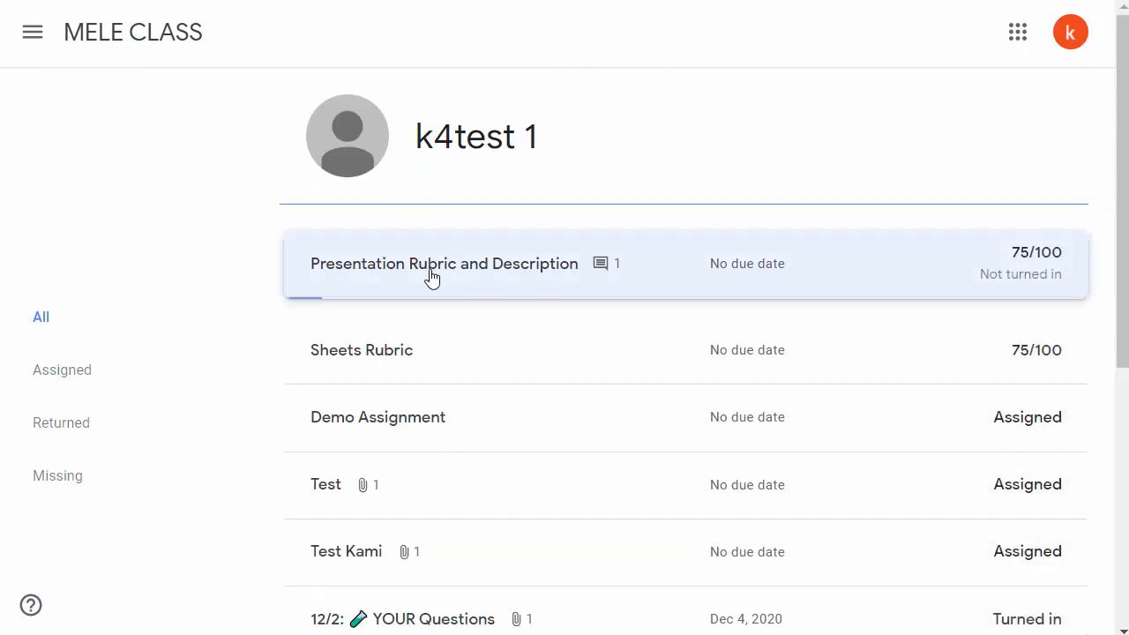
left_click(364, 492)
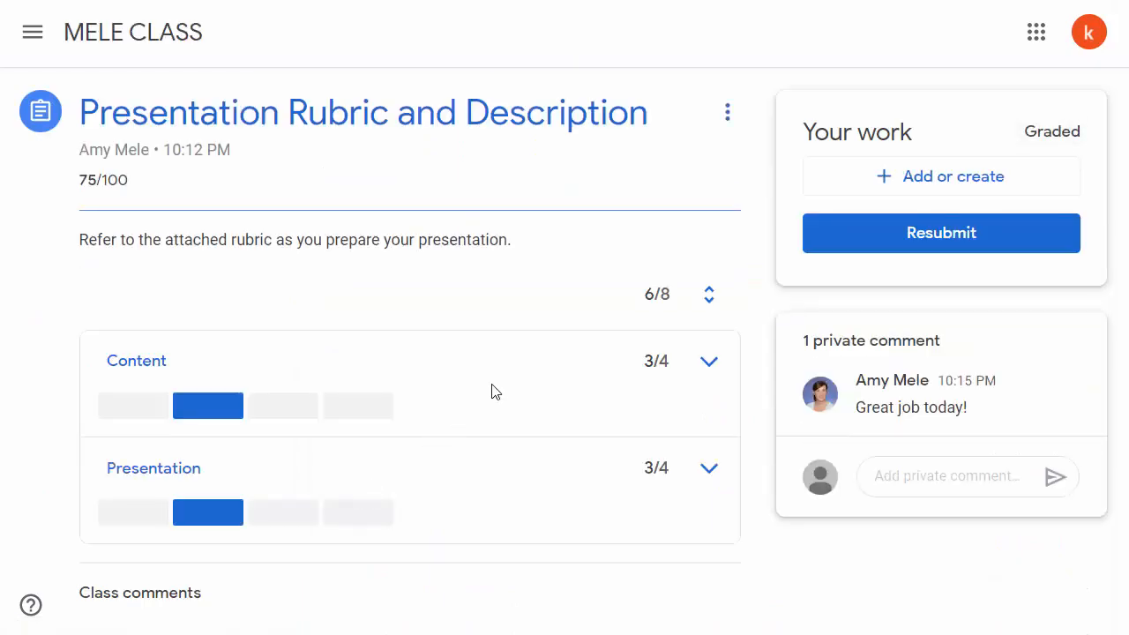
left_click(717, 375)
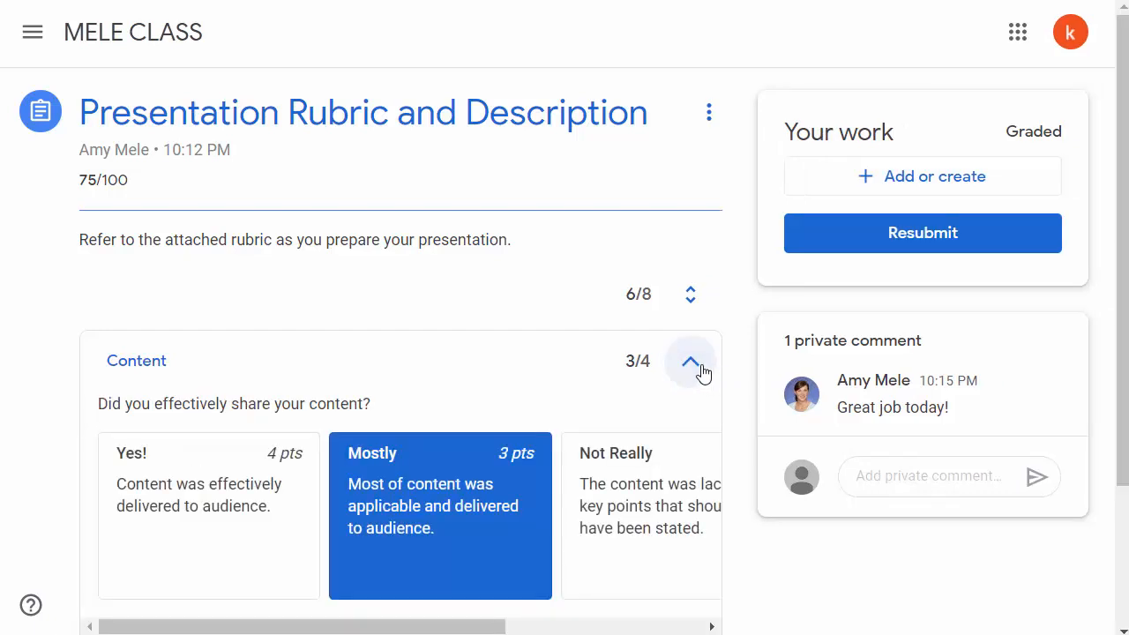
left_click(701, 373)
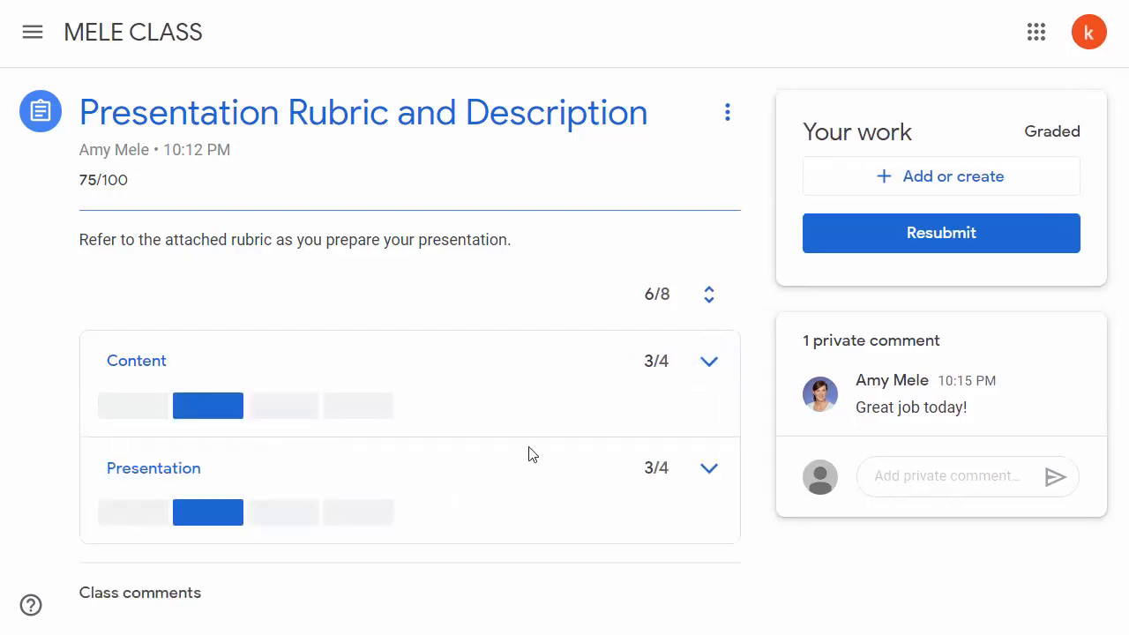